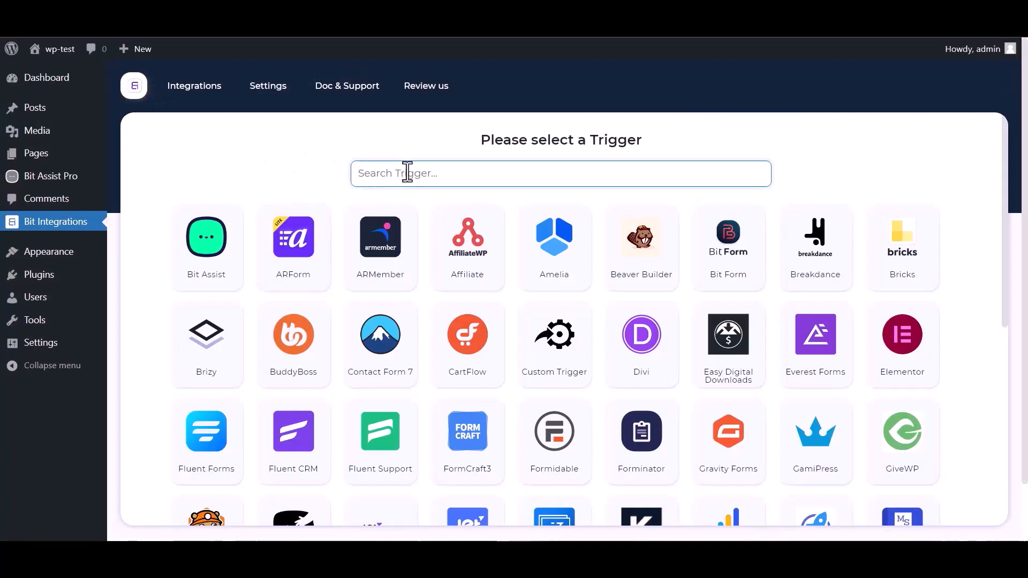
Pick Bit Assist as the trigger through a 'bi' search and copy its webhook URL.
type("bit")
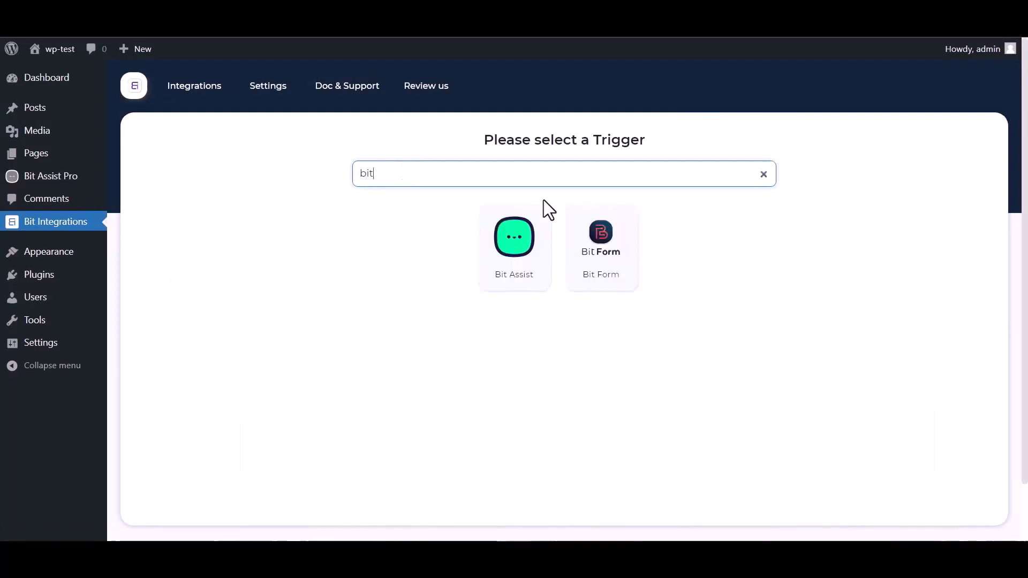
left_click(498, 266)
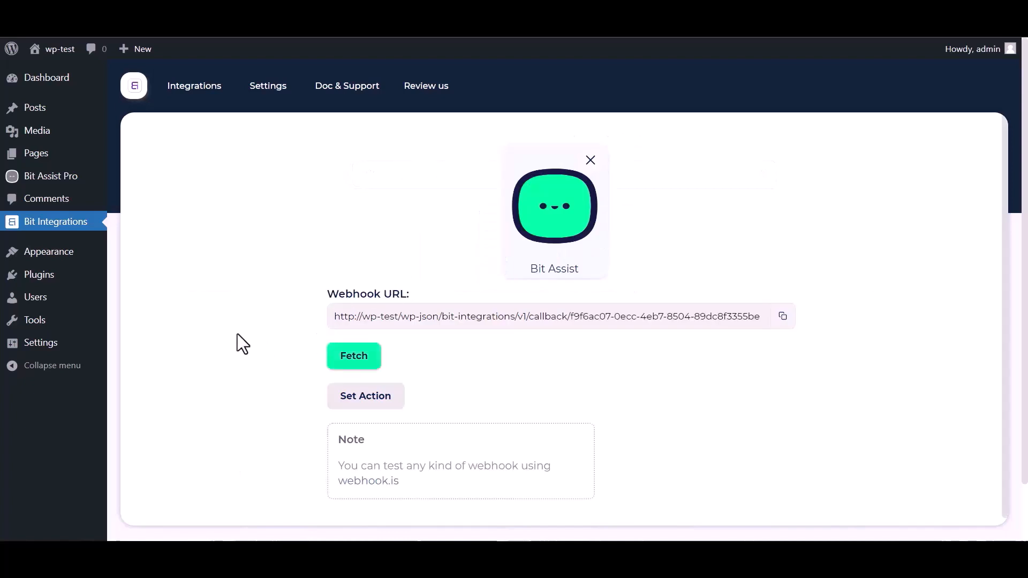
left_click(783, 316)
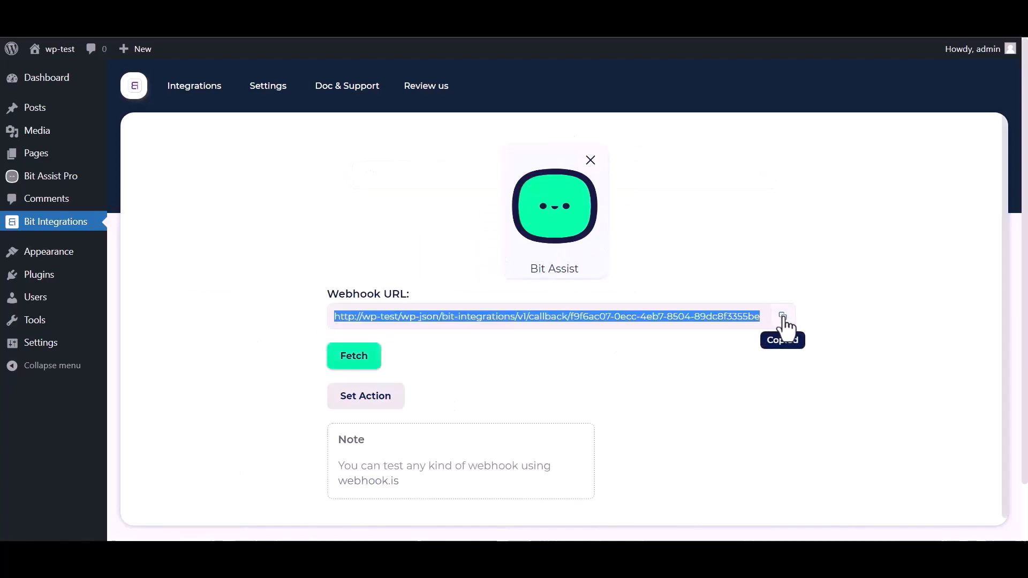
left_click(354, 366)
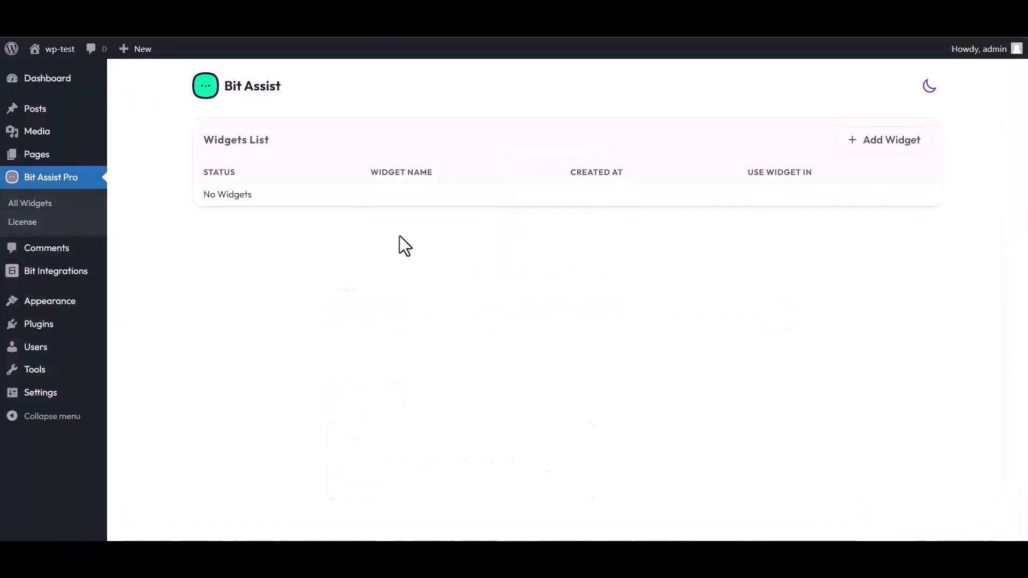
Create a widget named 'Bit Integrations' and open it for editing.
left_click(888, 141)
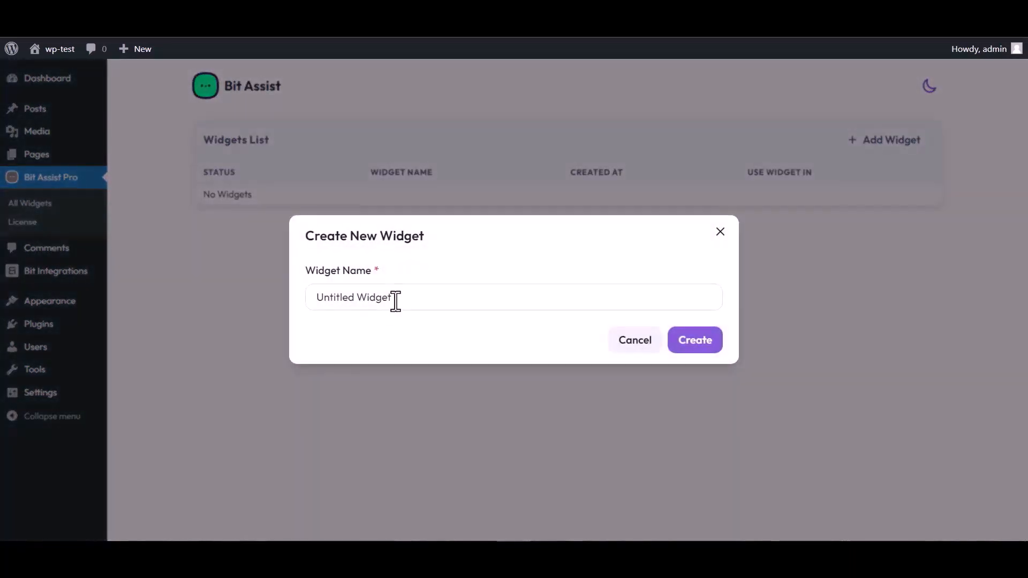
triple_click(399, 297)
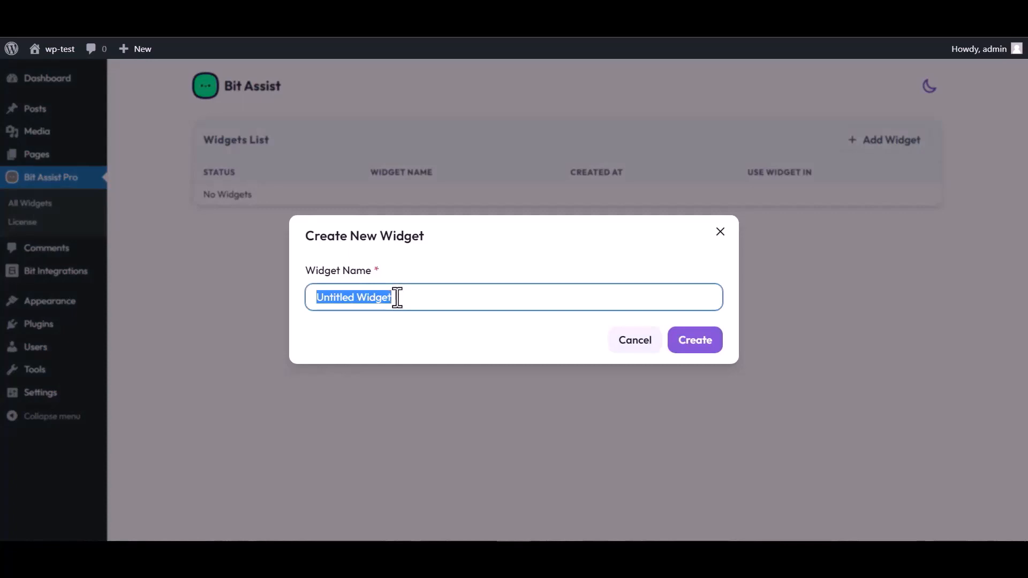
type("Bit Integrations")
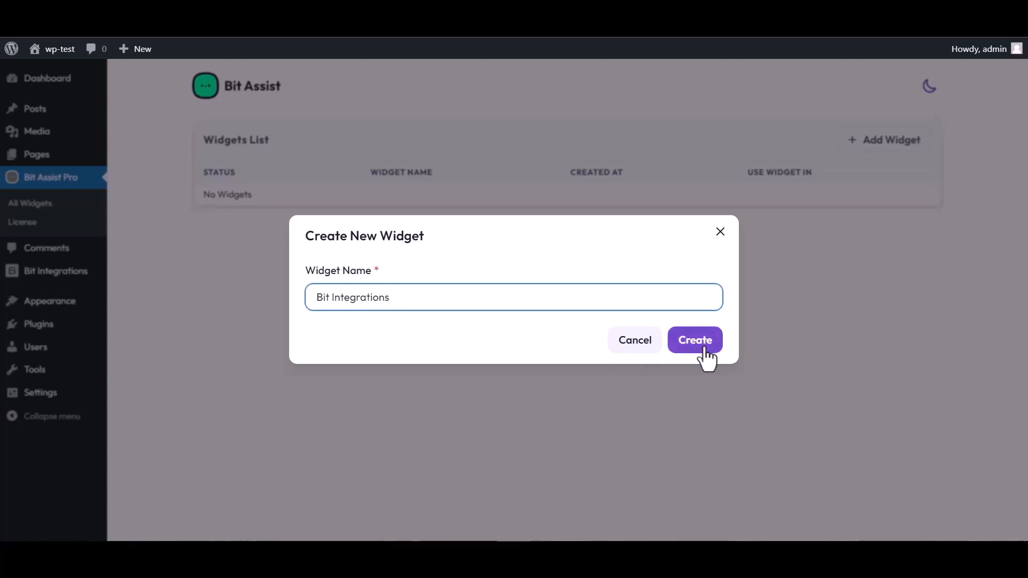
left_click(703, 350)
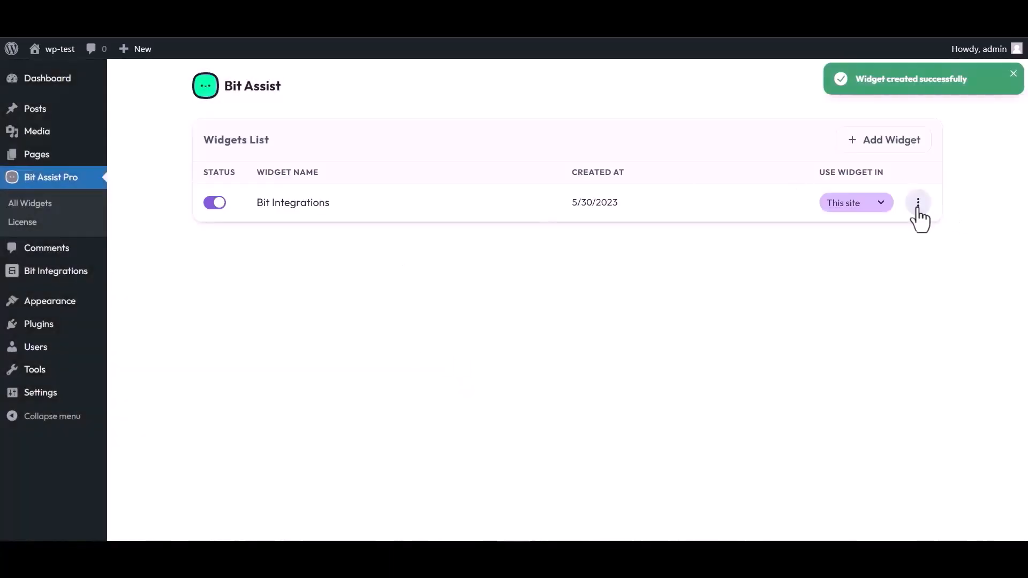
left_click(918, 210)
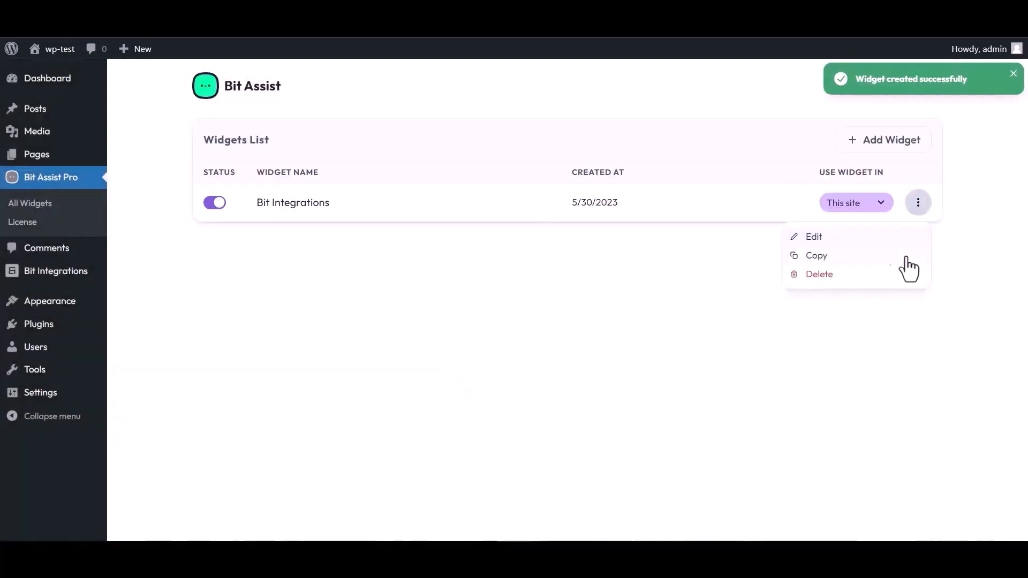
left_click(806, 238)
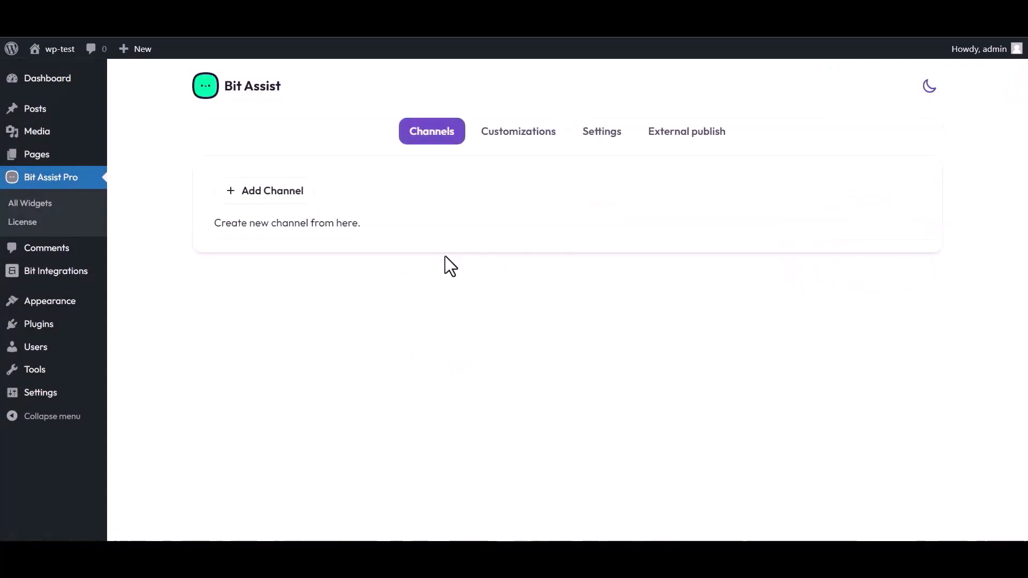
Add a Custom Form channel titled 'Bit Integrations'.
left_click(280, 204)
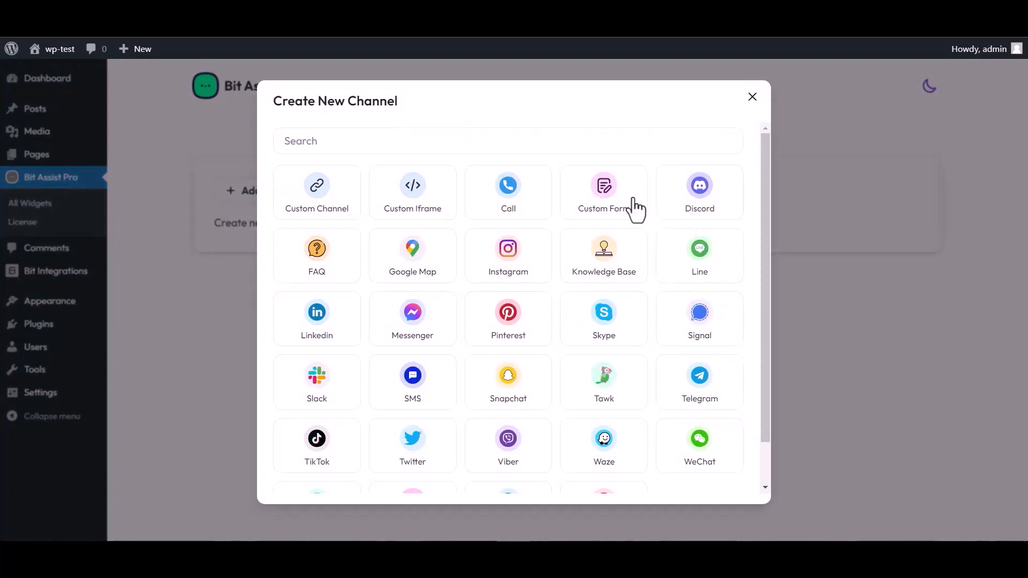
left_click(607, 206)
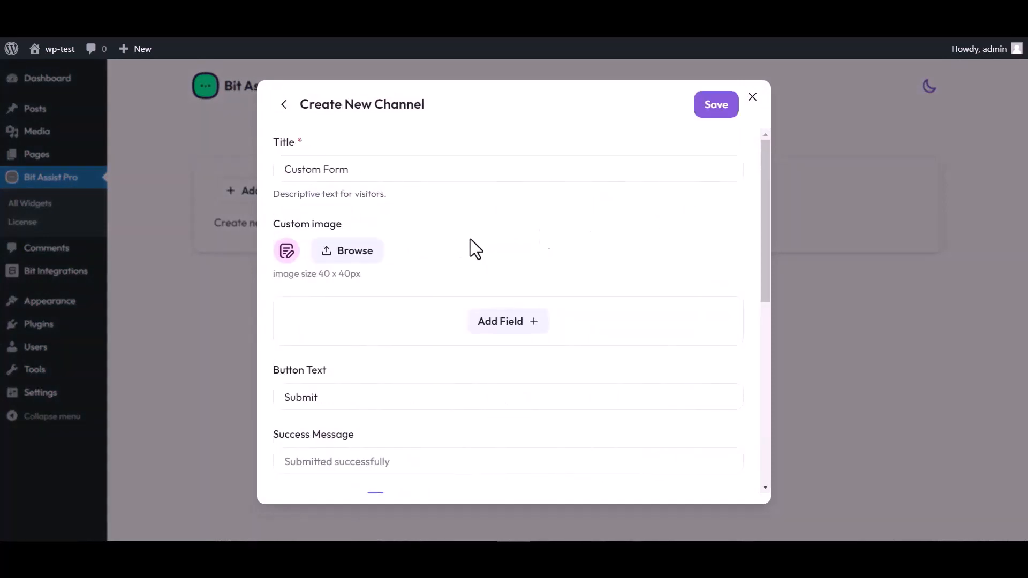
triple_click(358, 168)
type("Bit Integrations")
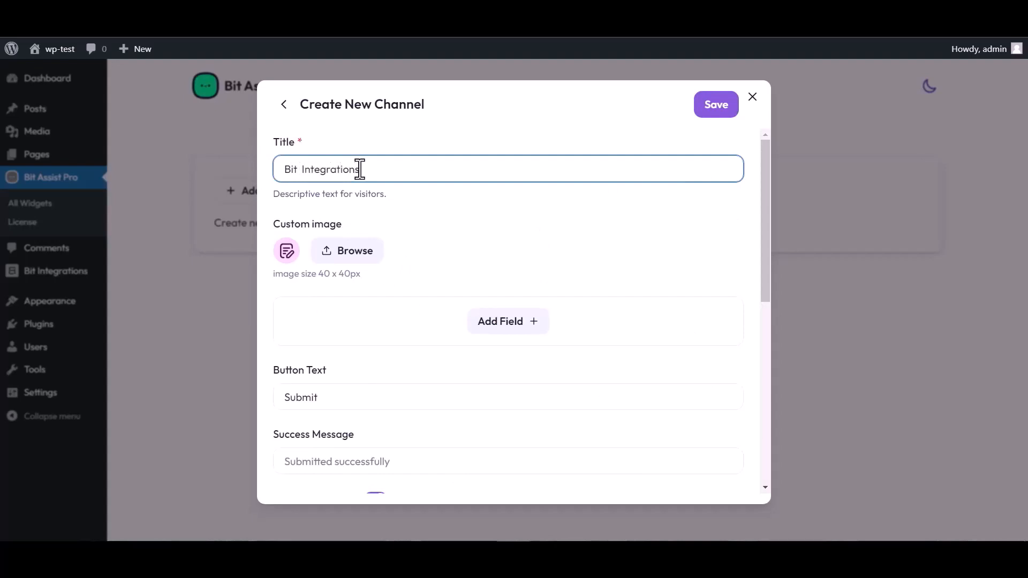
Add Text, Email and Number fields to the form.
left_click(512, 329)
left_click(442, 360)
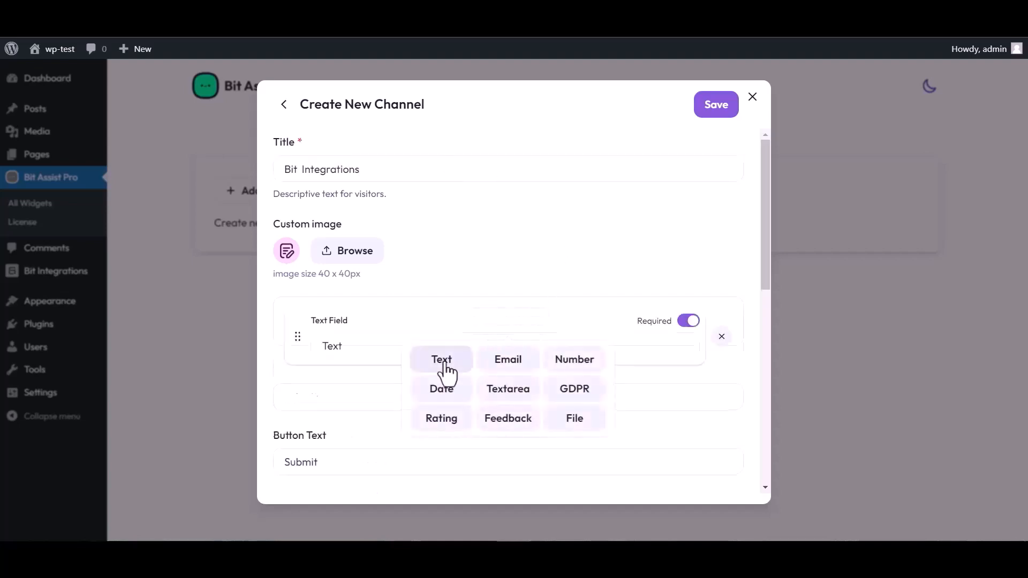
left_click(511, 390)
left_click(507, 424)
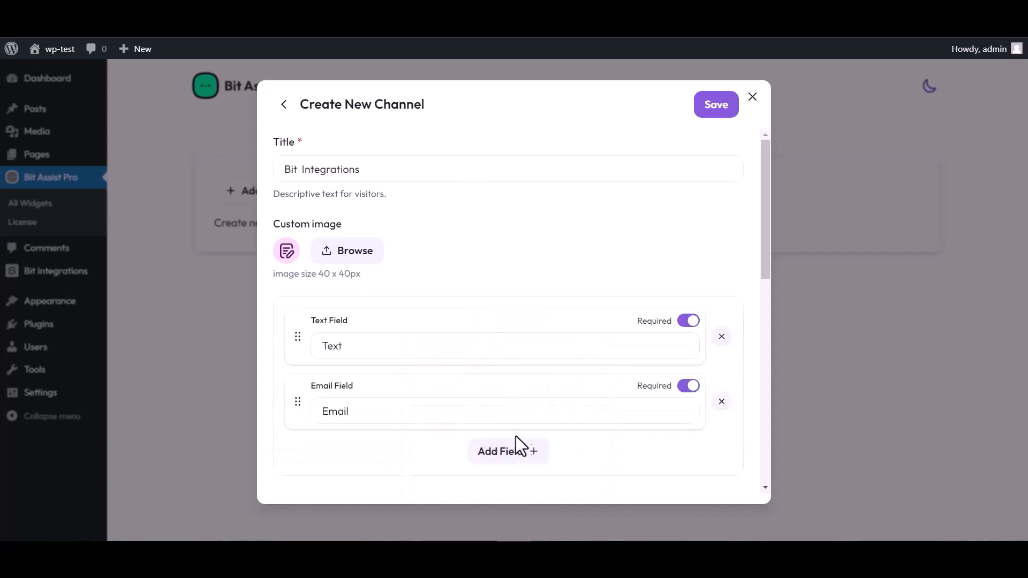
left_click(515, 448)
left_click(575, 355)
scroll(465, 282, "down", 4)
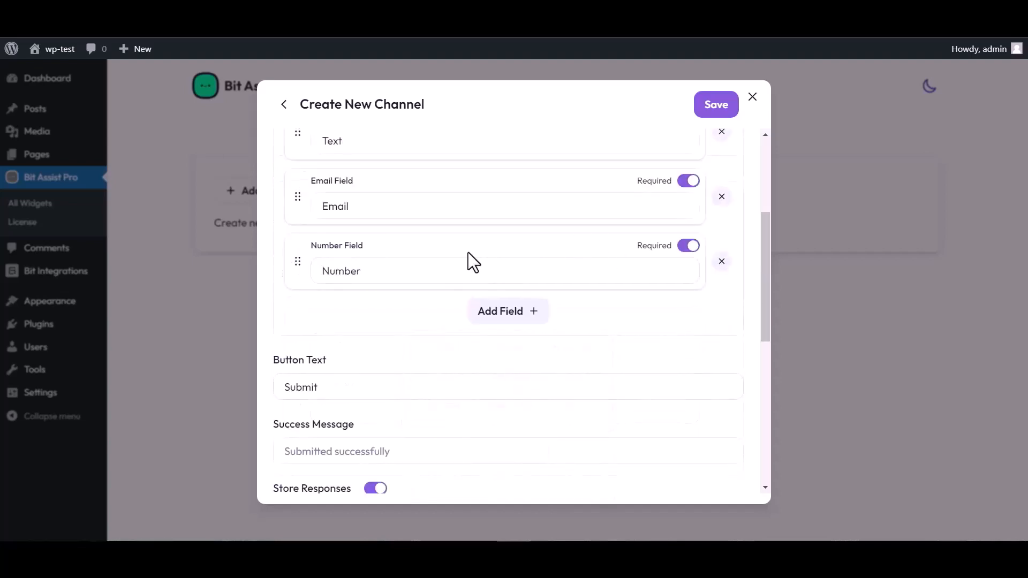
scroll(468, 252, "up", 4)
Rename the text field's label to Name.
left_click(356, 342)
double_click(351, 343)
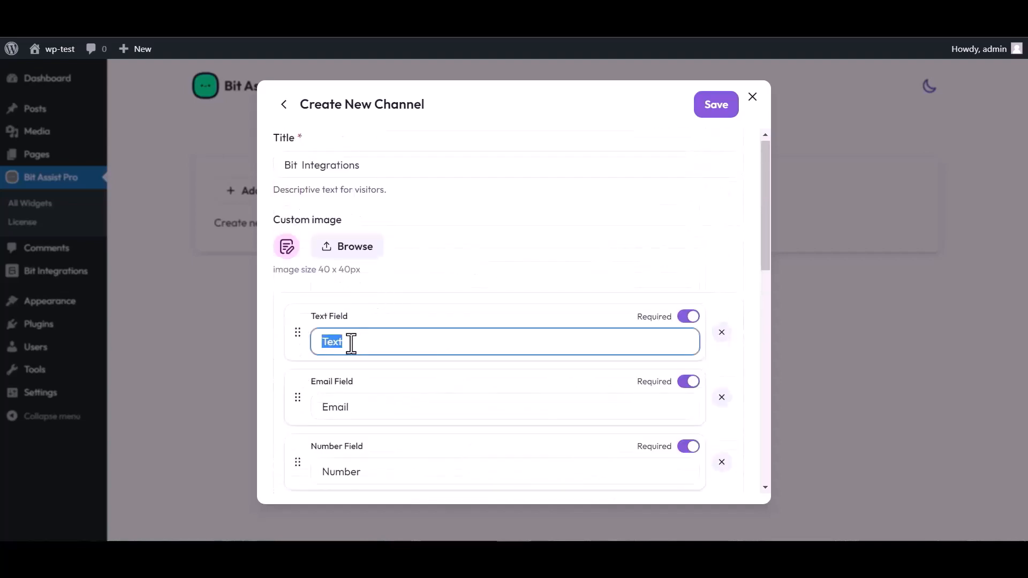
type("Name")
Paste the copied webhook URL into the channel and save it.
scroll(557, 297, "down", 4)
scroll(399, 444, "down", 4)
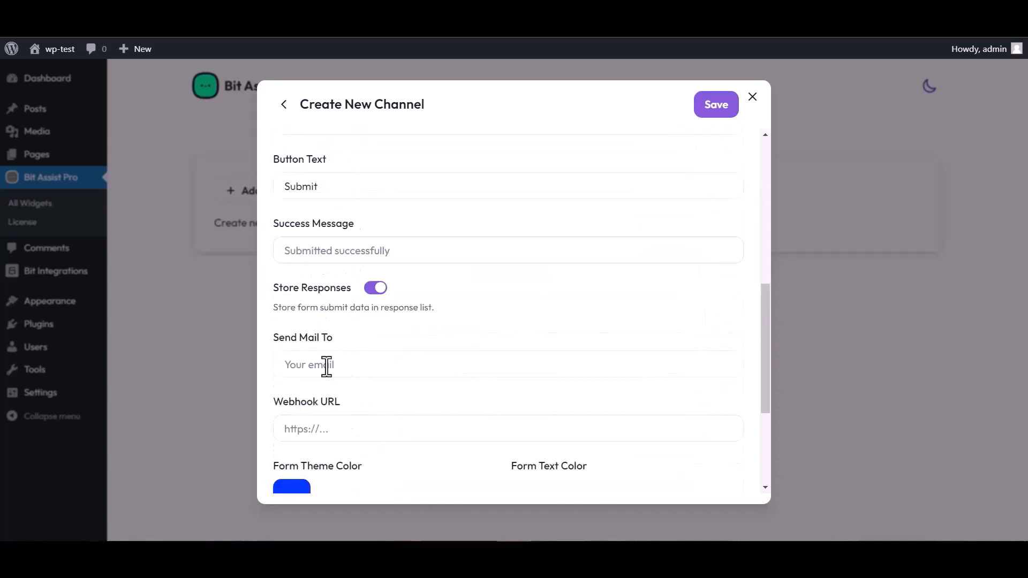
left_click(328, 429)
key("ctrl+v")
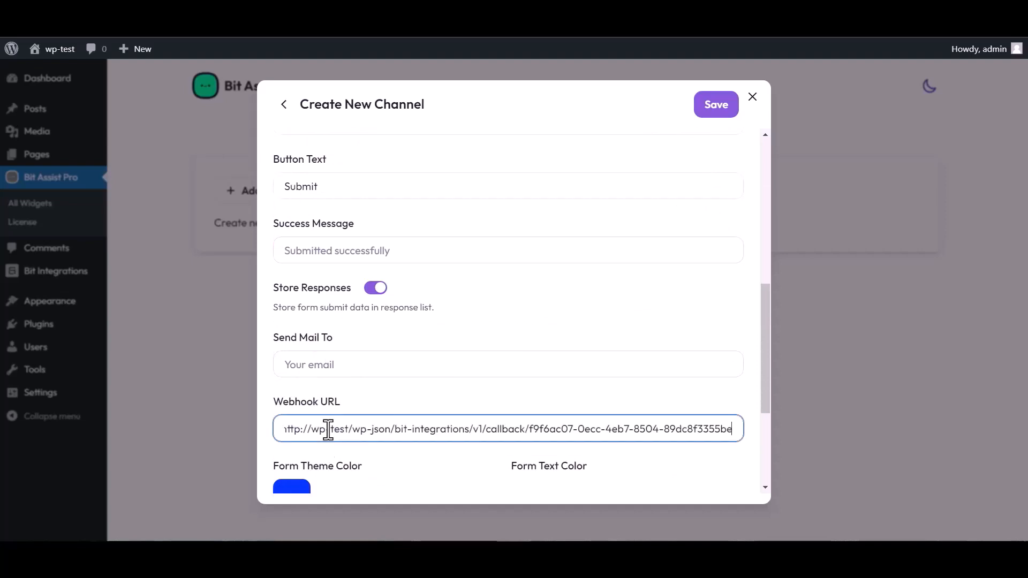
left_click(713, 114)
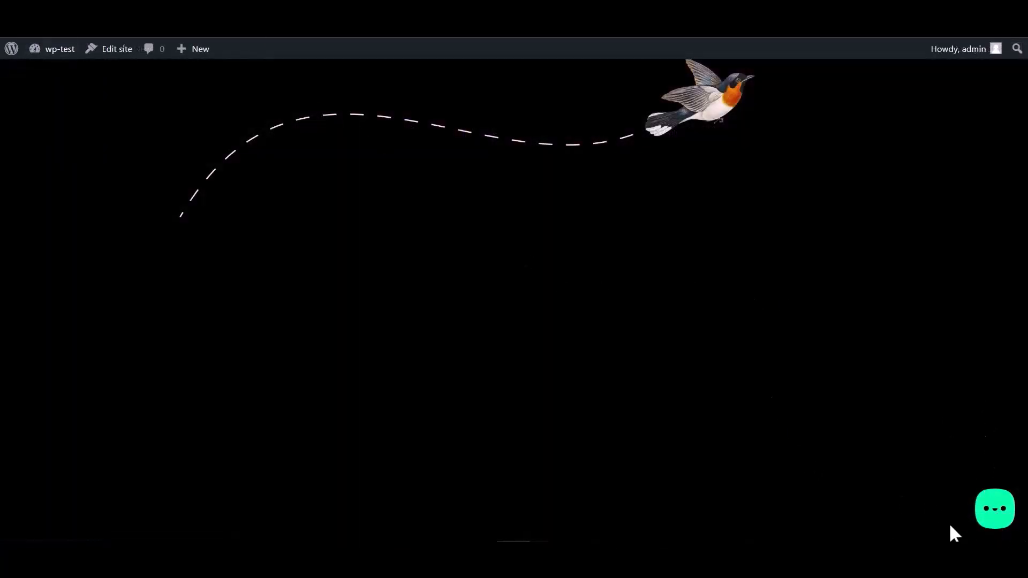
Open the Bit Integrations form in the site's chat widget and enter a test name.
left_click(992, 515)
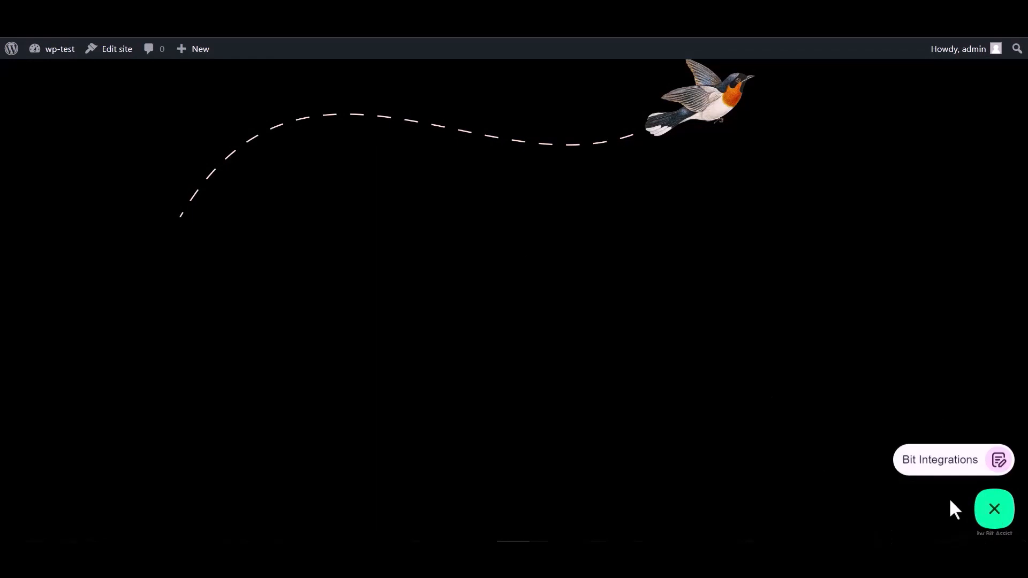
left_click(934, 465)
left_click(863, 343)
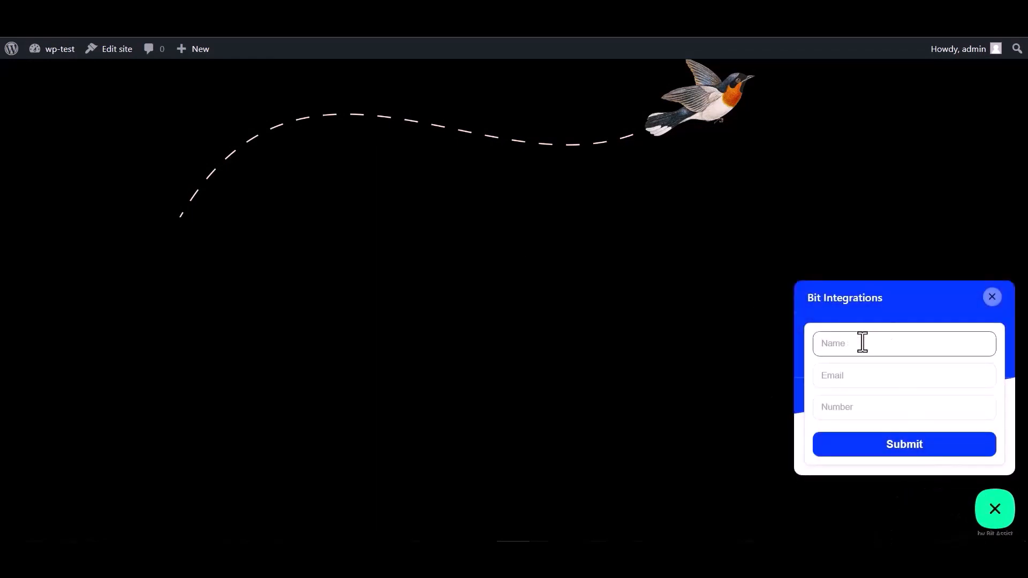
left_click(855, 410)
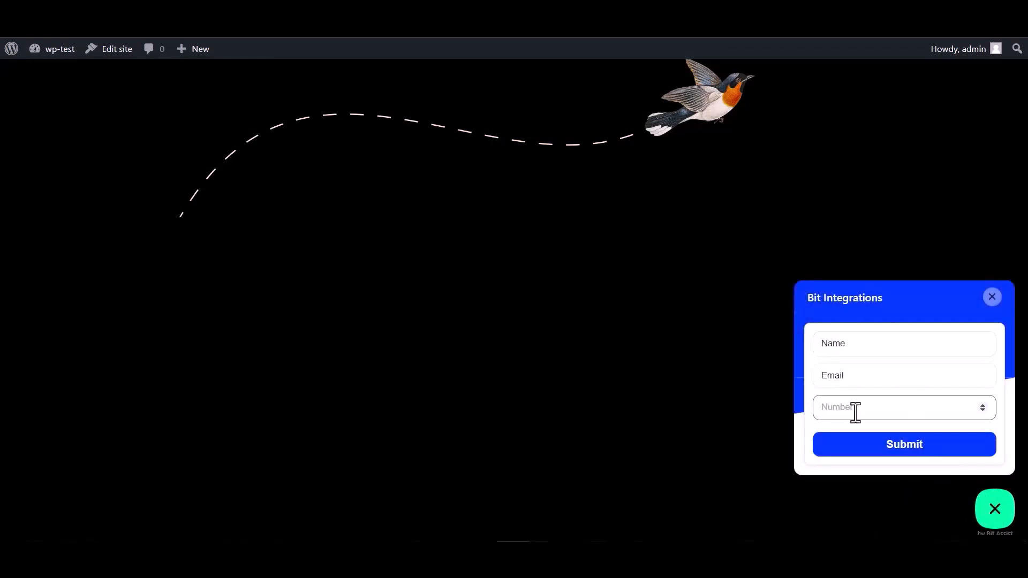
double_click(856, 345)
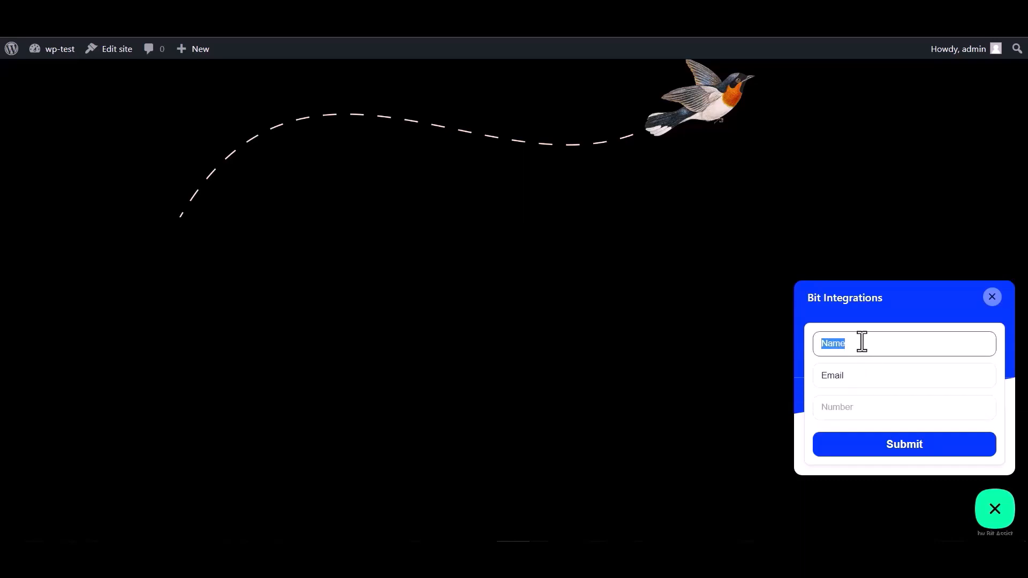
Enter a test email and number, then submit the form.
left_click(855, 377)
double_click(855, 377)
left_click(855, 376)
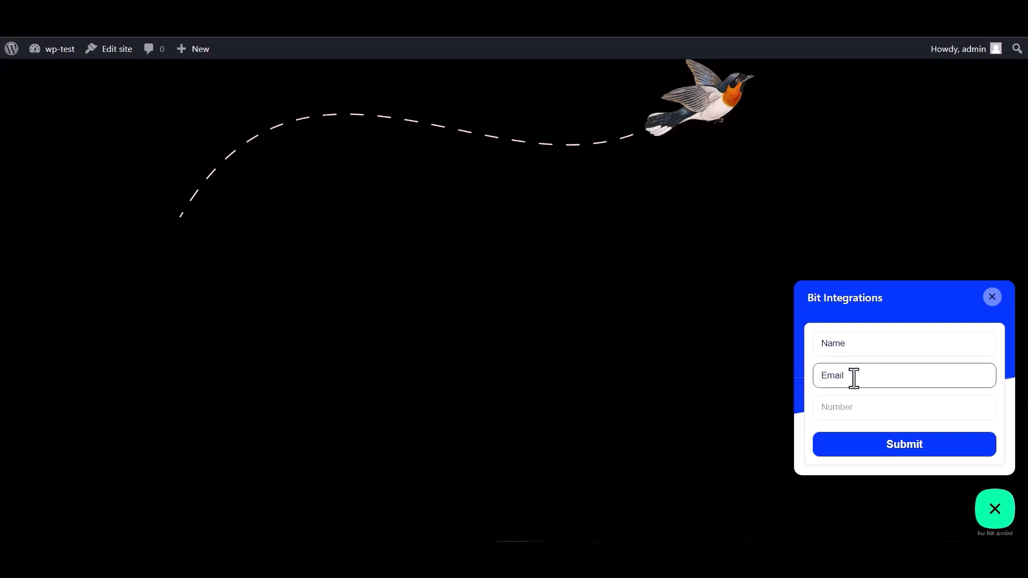
double_click(856, 375)
left_click(860, 375)
left_click(837, 407)
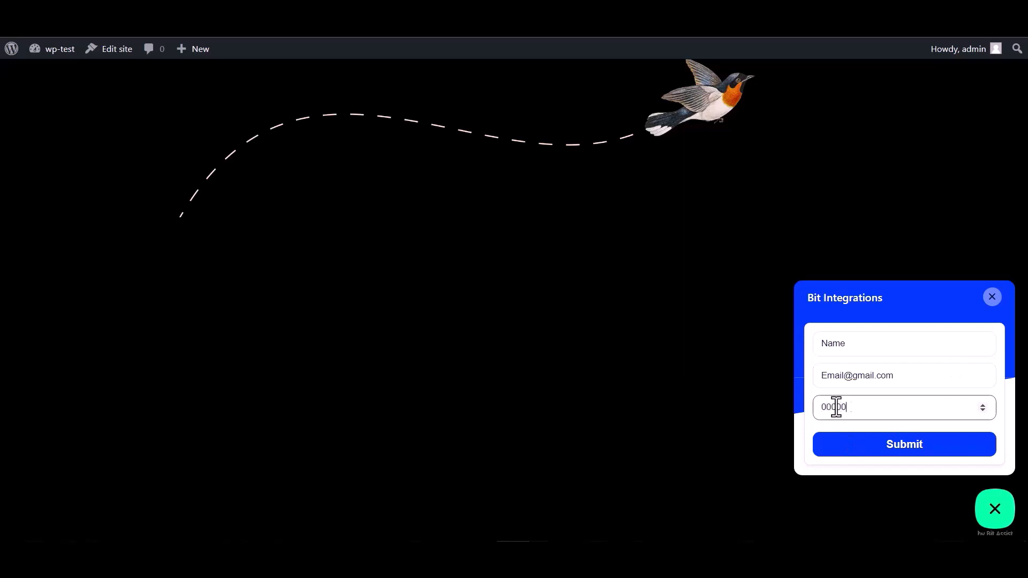
left_click(903, 455)
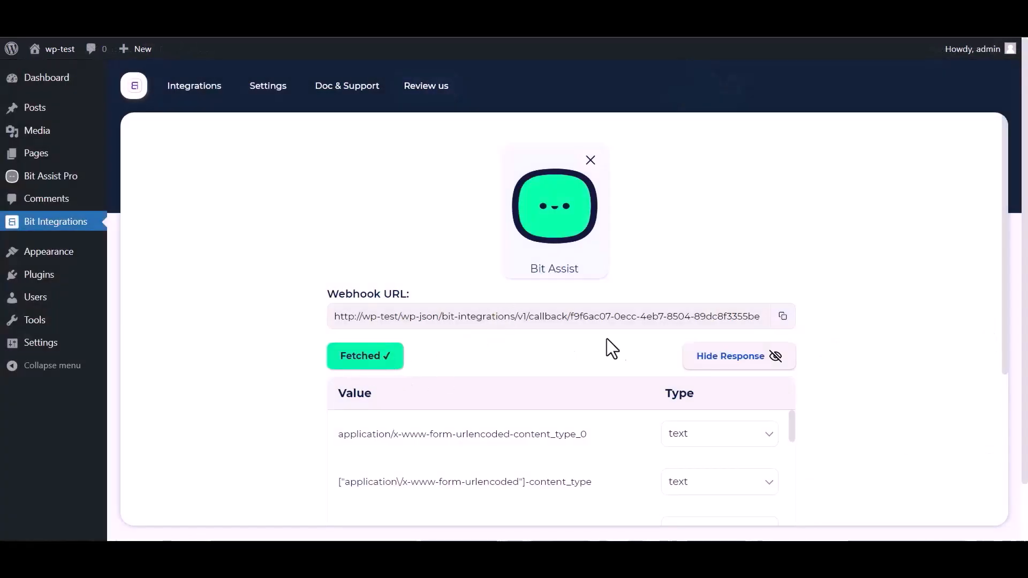
Scroll the fetched webhook response down to the Name, Email and number rows.
scroll(611, 348, "down", 1)
scroll(459, 413, "down", 6)
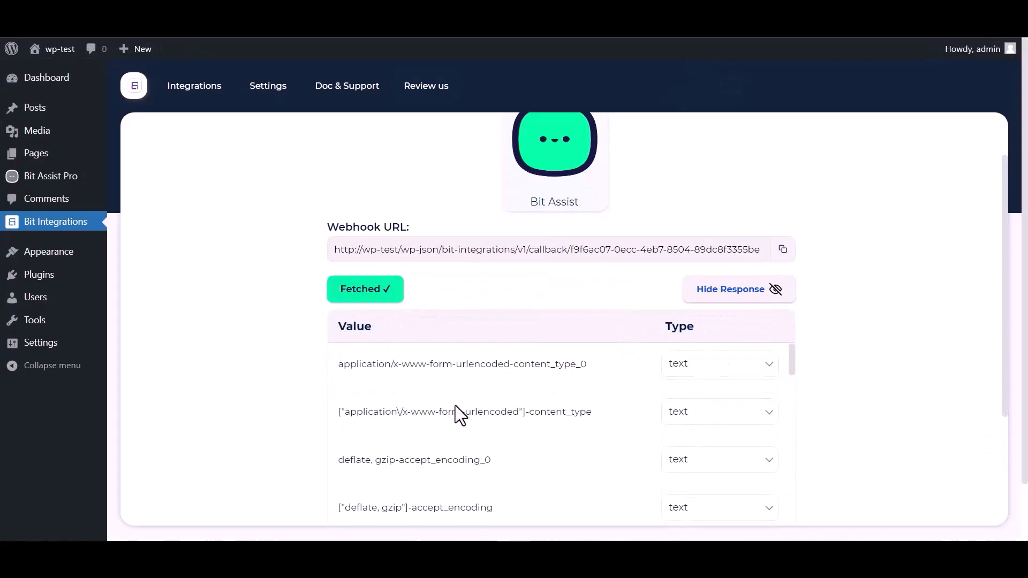
scroll(310, 421, "down", 8)
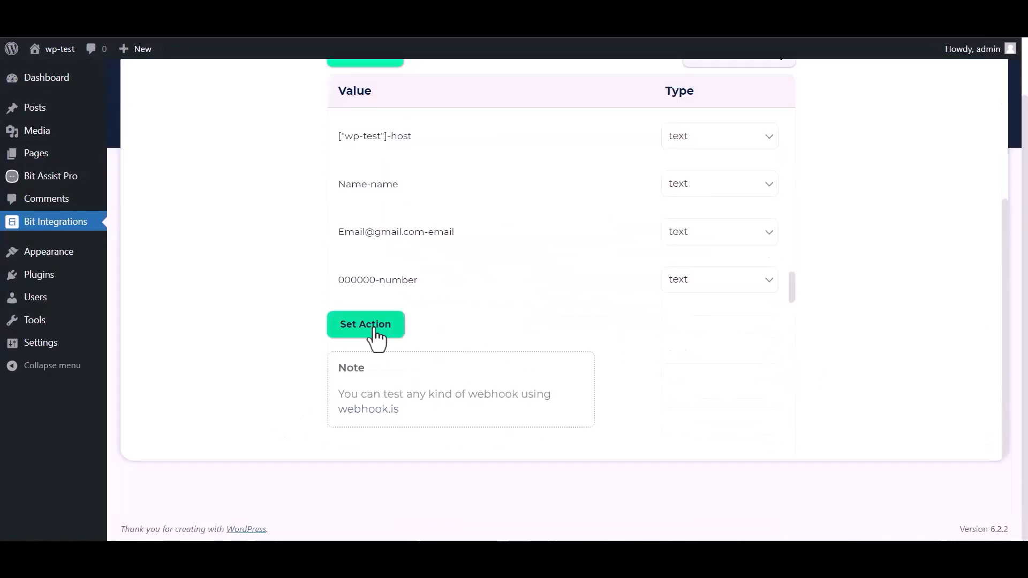
Set Zoho Sheet as the webhook's action via a 'zoho' search.
left_click(369, 324)
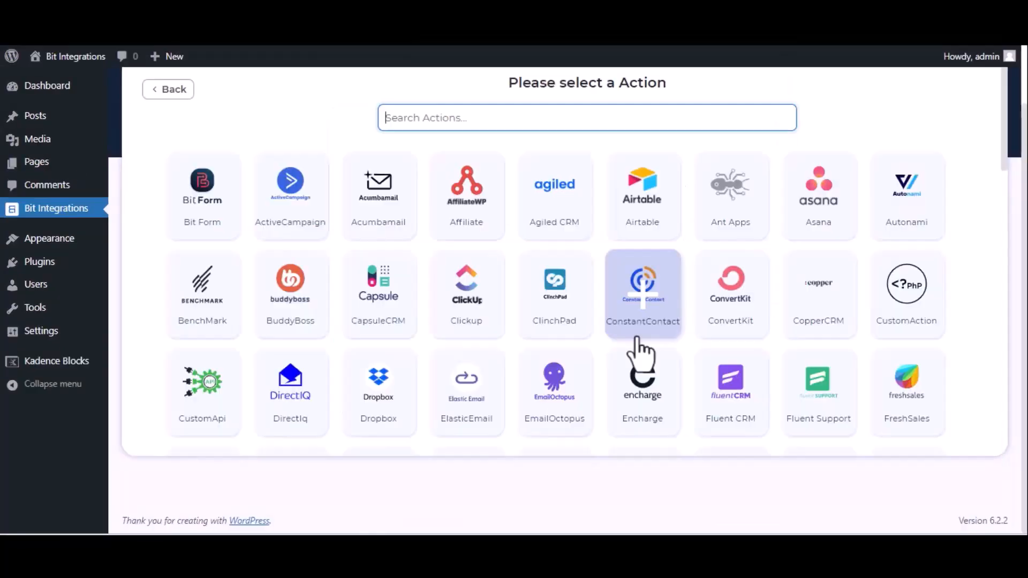
type("zoho")
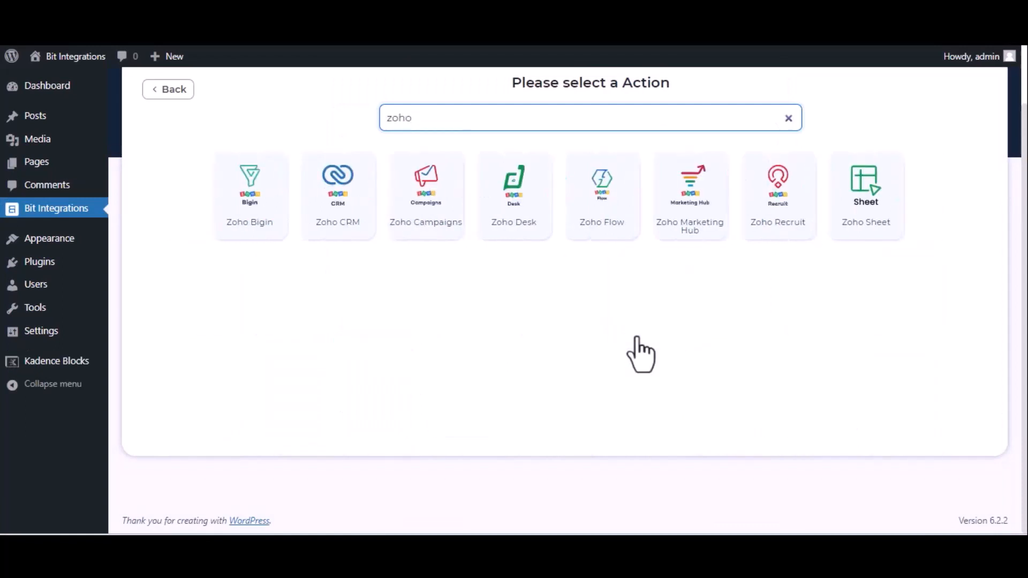
left_click(891, 223)
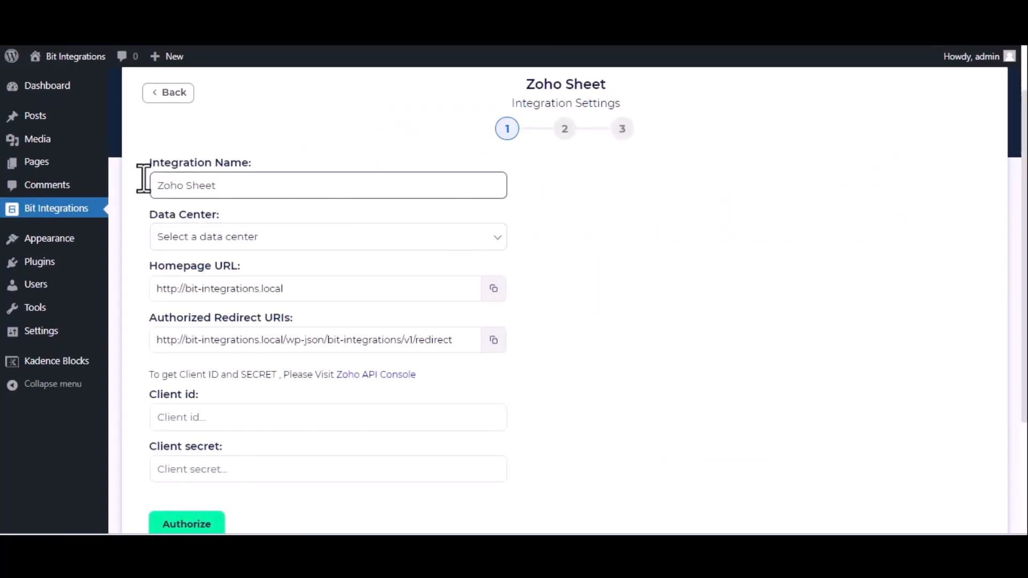
Choose the zoho.com data center and open the Zoho API Console.
left_click(307, 243)
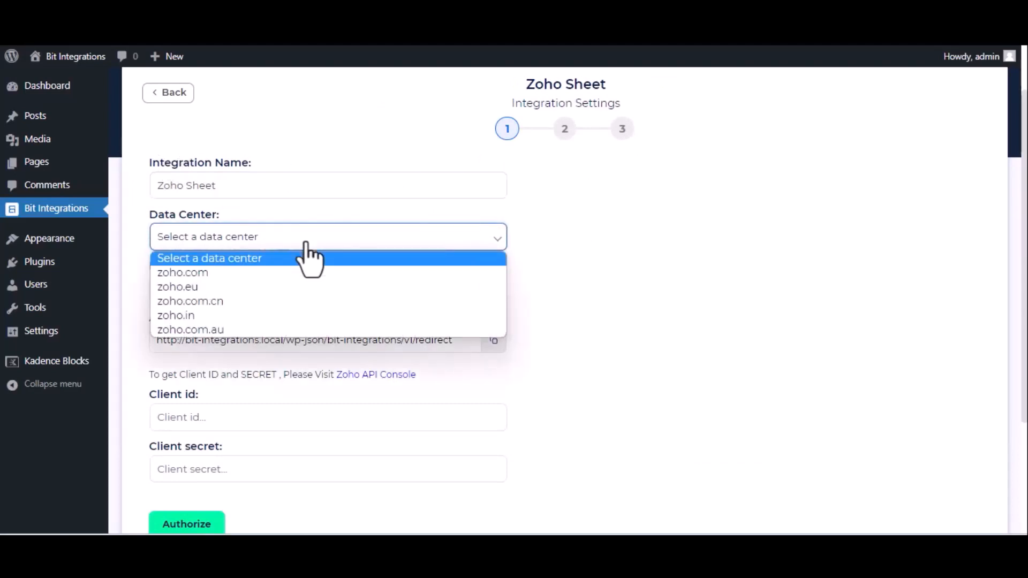
left_click(298, 272)
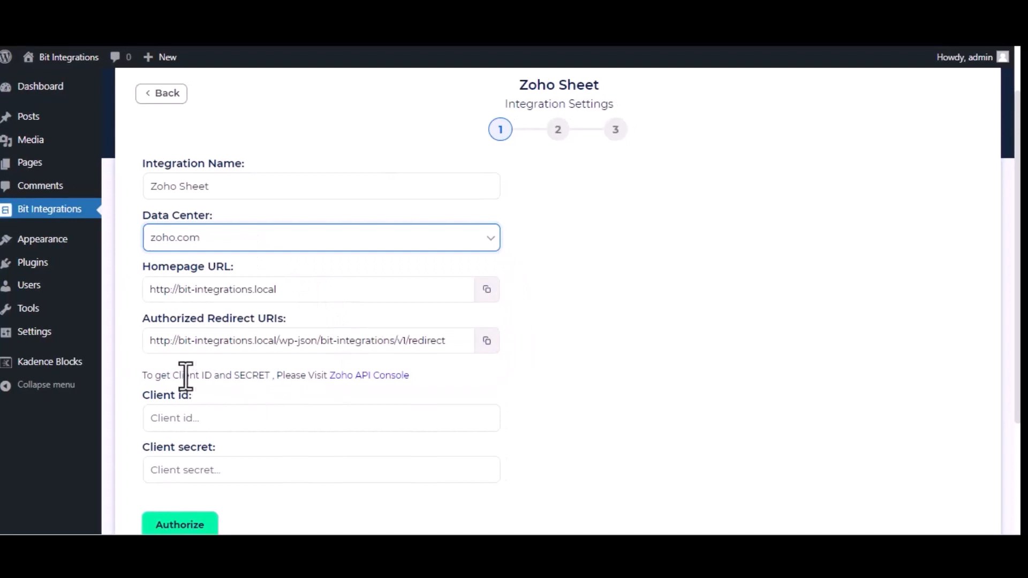
left_click(381, 378)
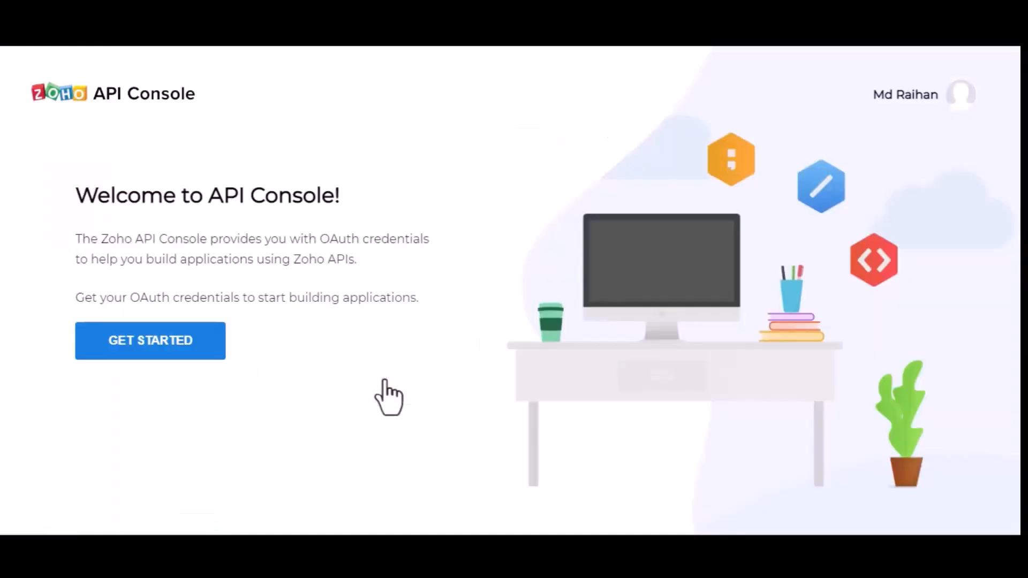
Start a new Server-based Applications client named 'Bit Integrations' in Zoho API Console.
left_click(127, 342)
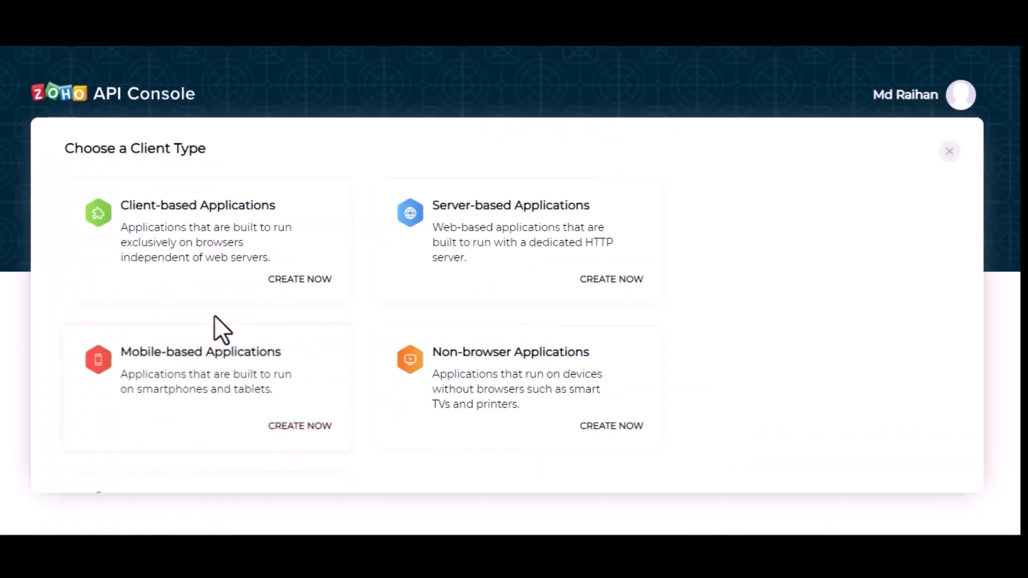
left_click(526, 225)
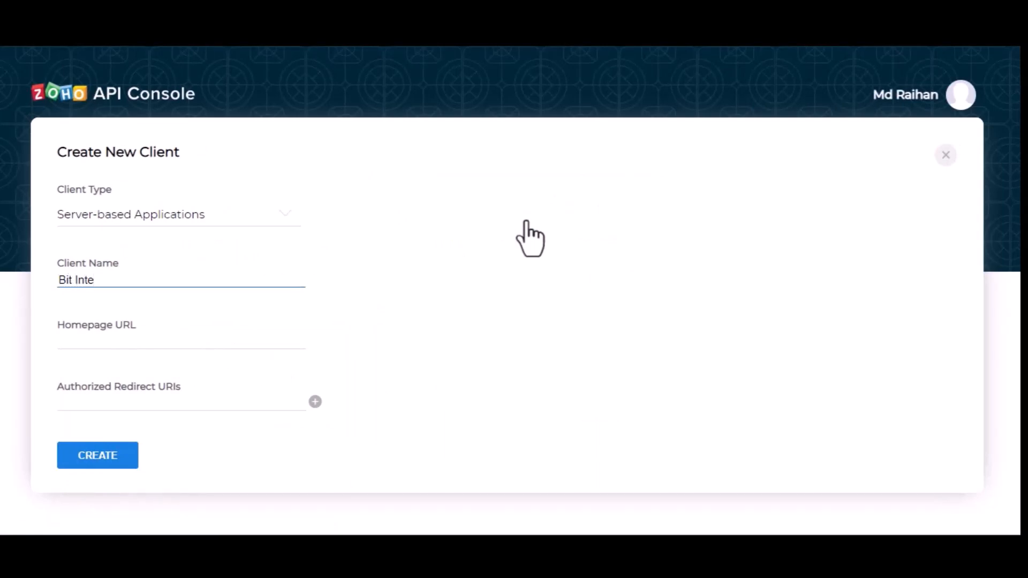
type("Bit Integrtions")
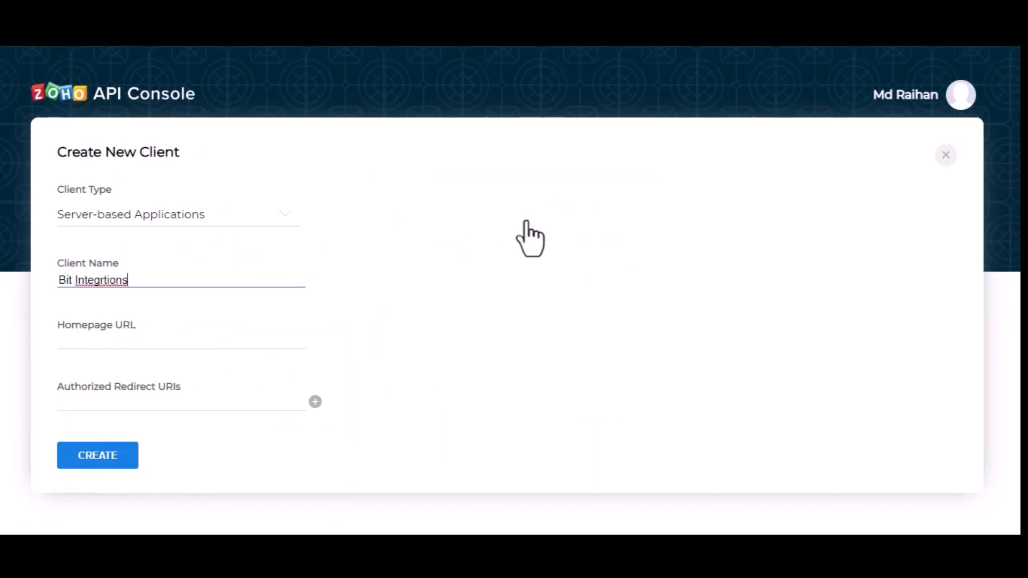
type("a")
left_click(181, 345)
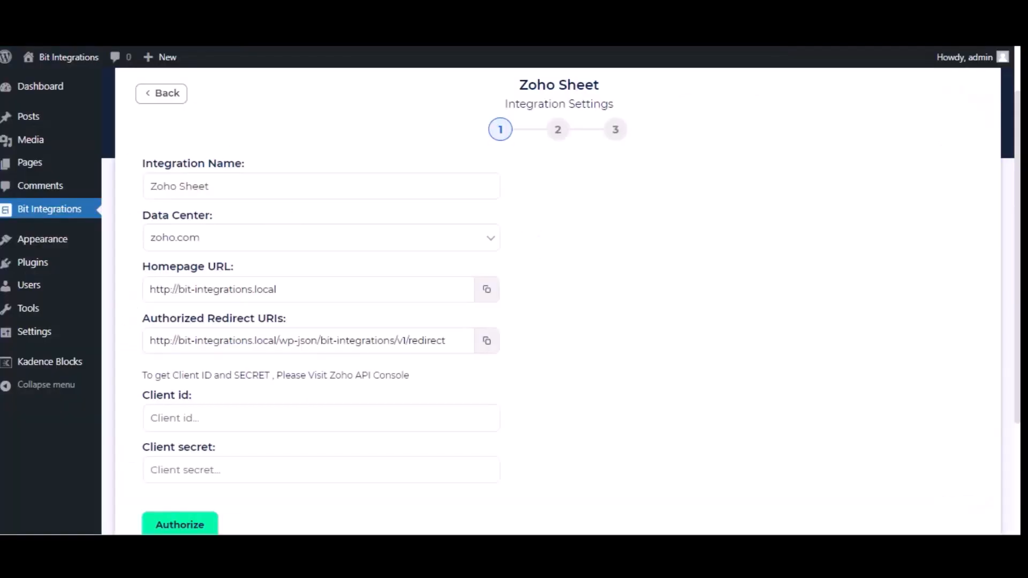
Paste the Homepage URL and Authorized Redirect URI into the Zoho client and create it.
left_click(487, 290)
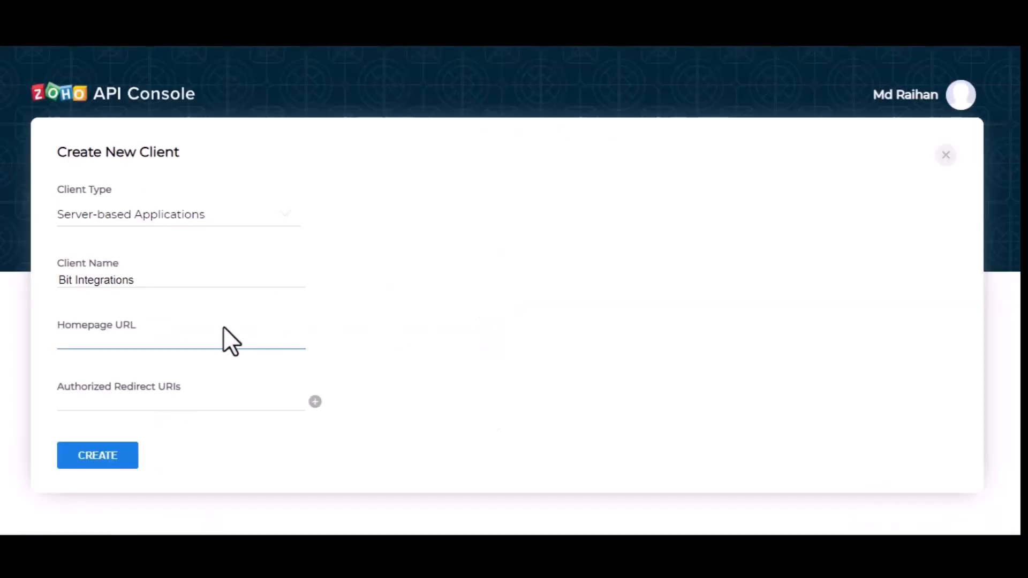
key("ctrl+v")
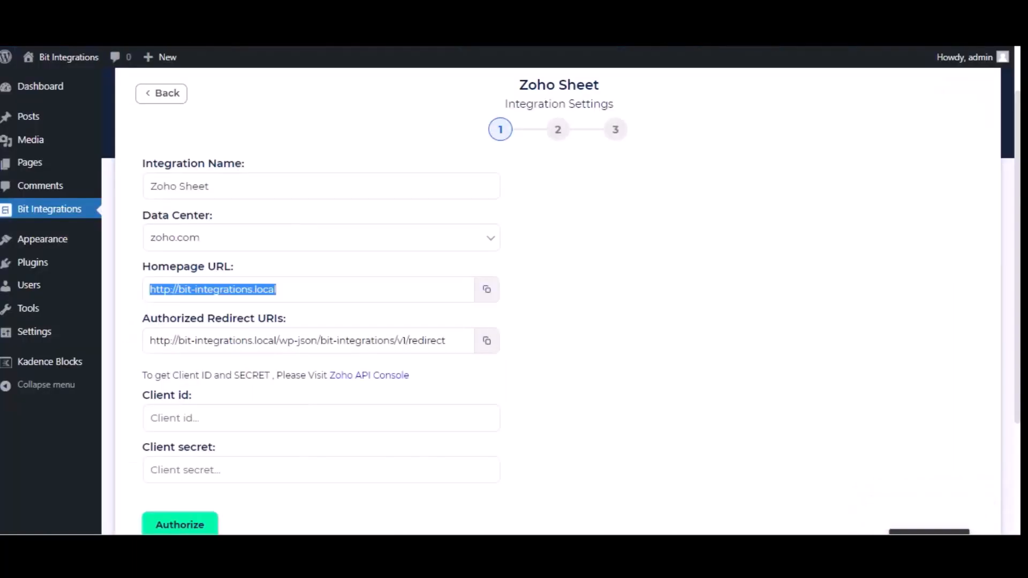
left_click(486, 342)
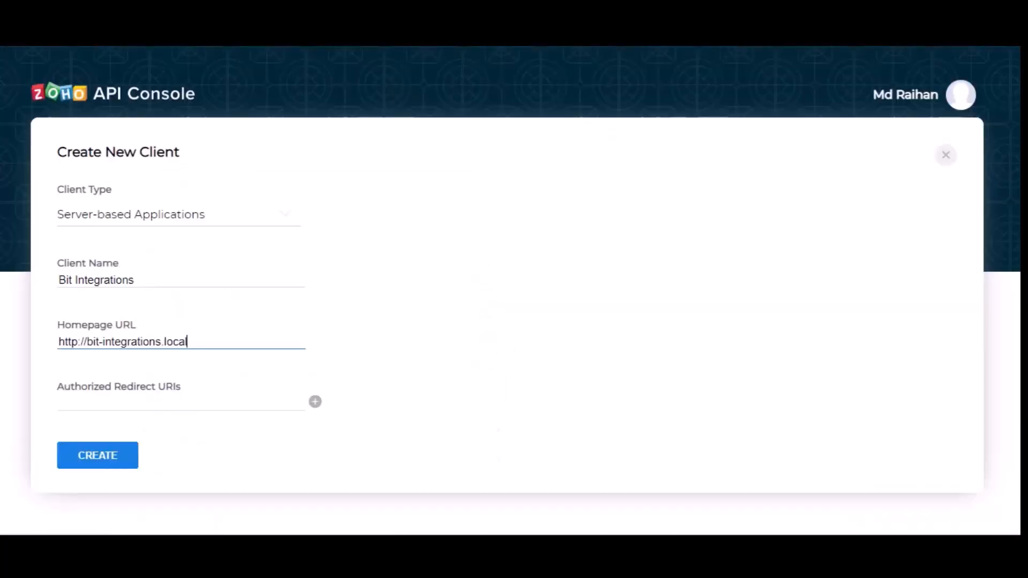
left_click(212, 407)
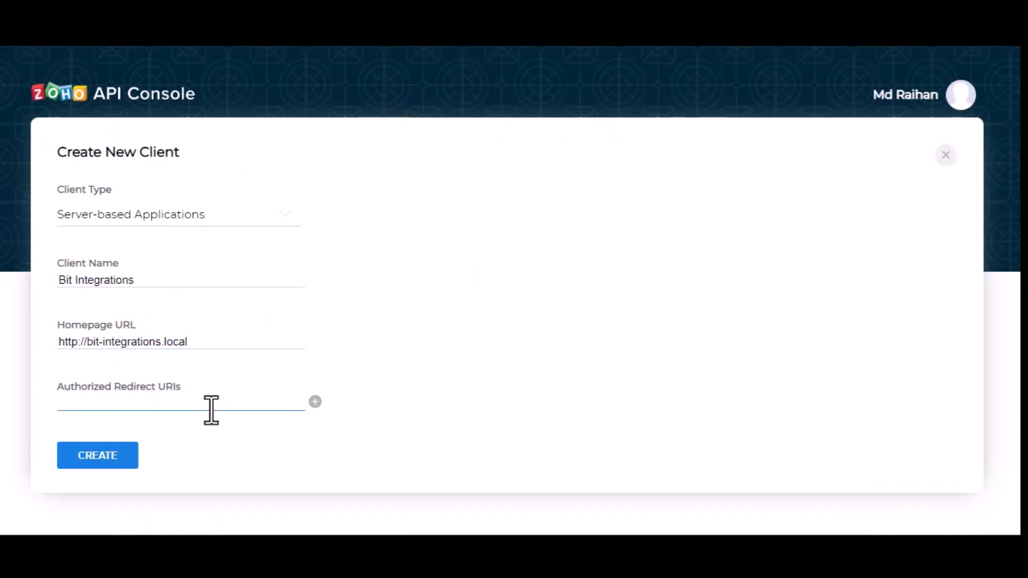
key("ctrl+v")
left_click(112, 467)
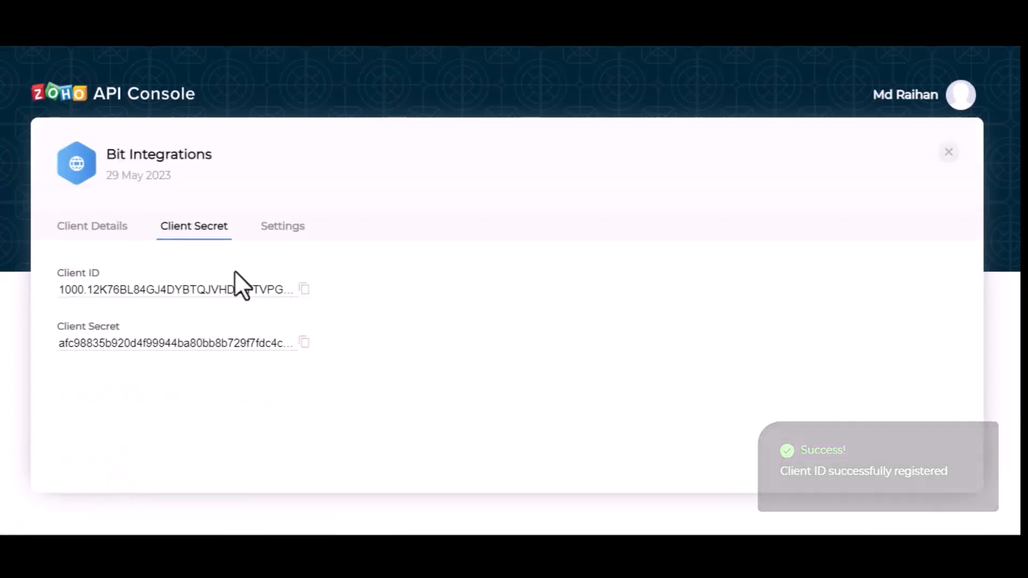
Paste the generated Client ID into Bit Integrations' Client id field, then copy the Client Secret.
left_click(304, 290)
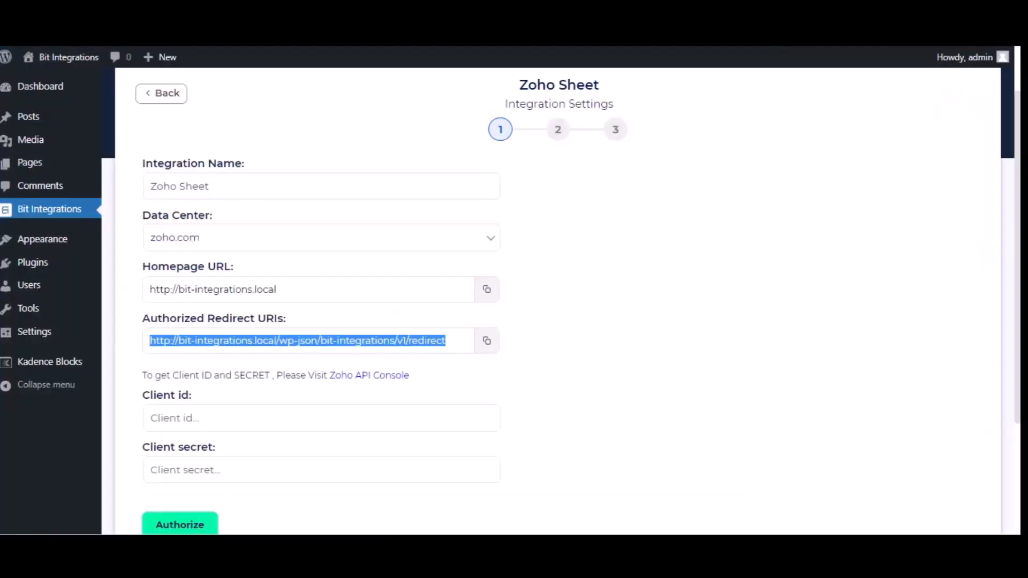
left_click(328, 420)
key("ctrl+v")
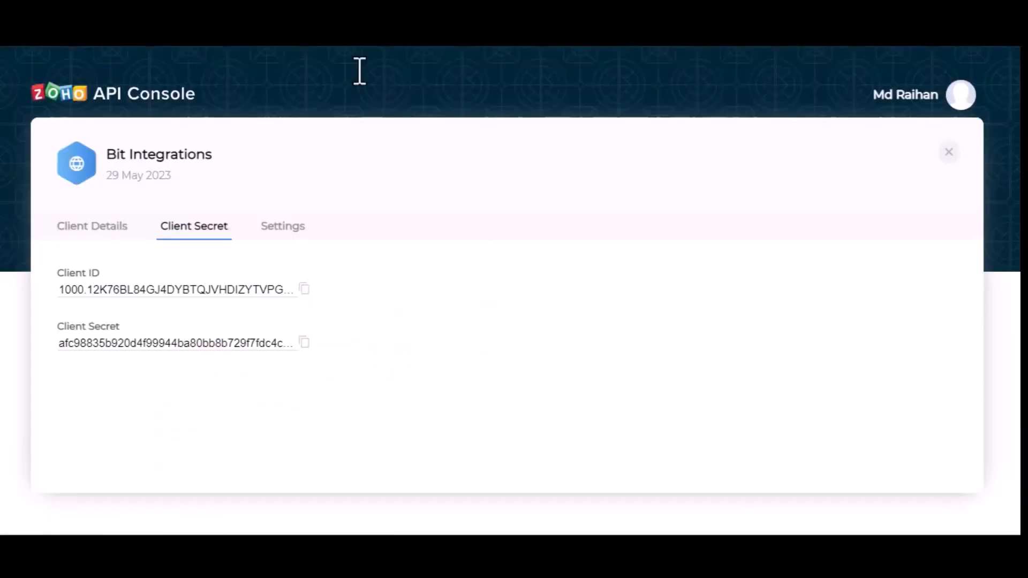
left_click(304, 343)
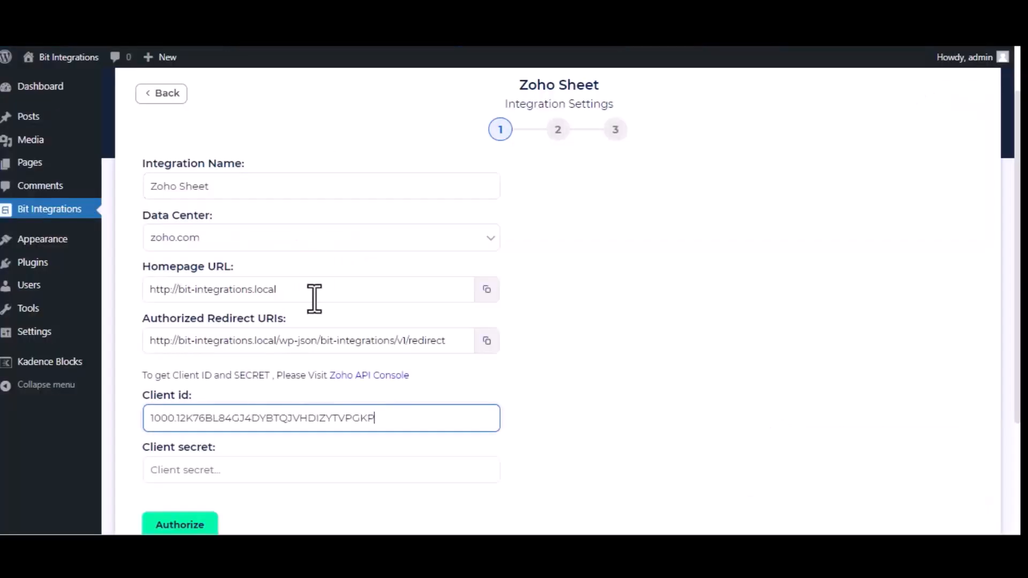
Paste the client secret, authorize and accept Zoho access, then proceed to the next step.
left_click(299, 468)
key("ctrl+v")
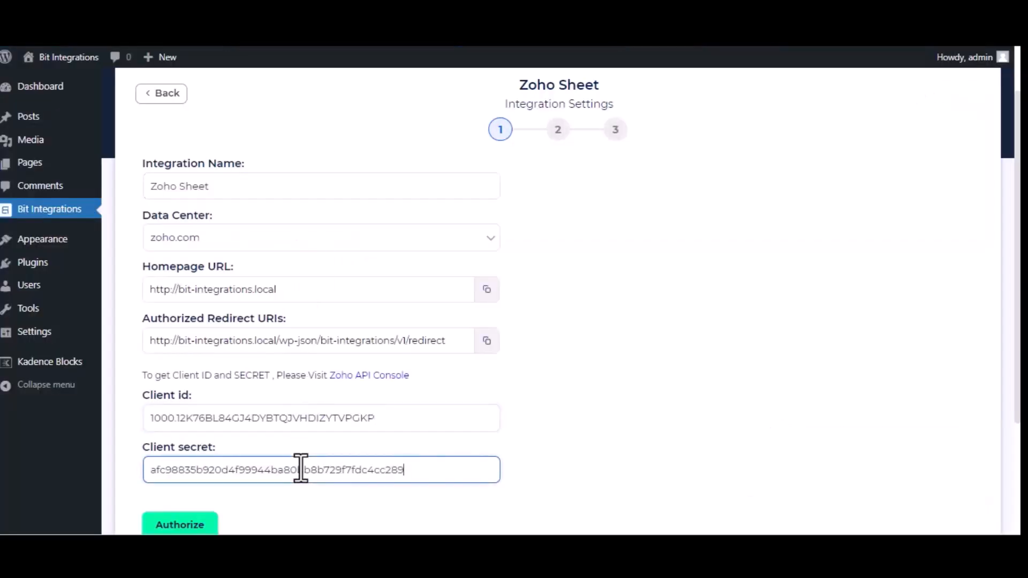
left_click(193, 524)
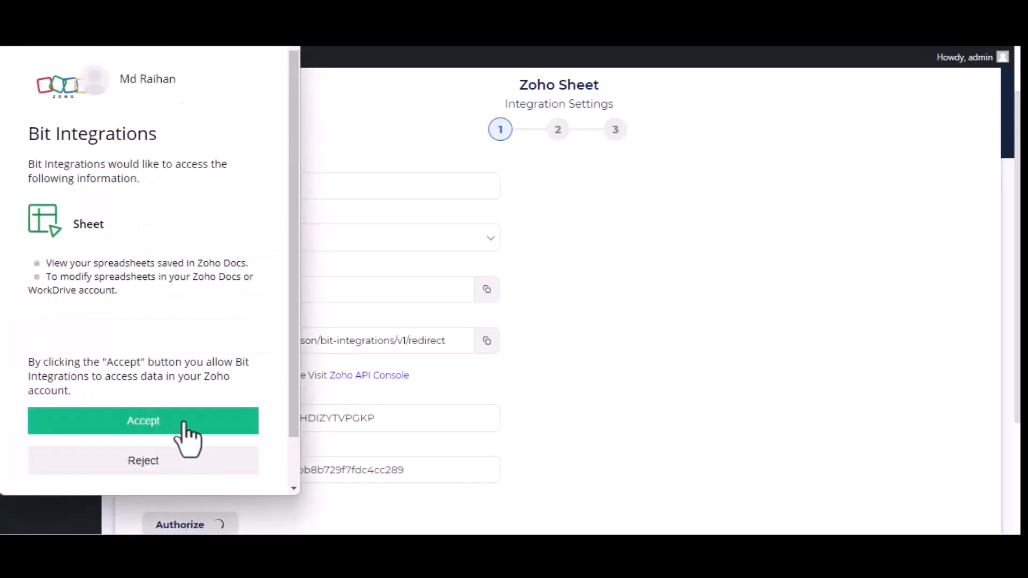
left_click(183, 423)
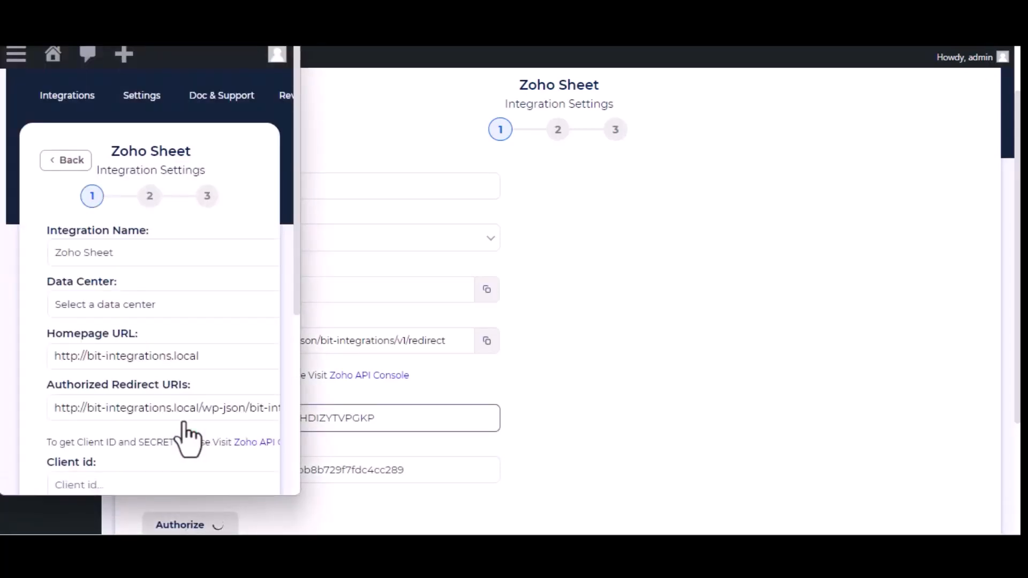
scroll(717, 343, "down", 3)
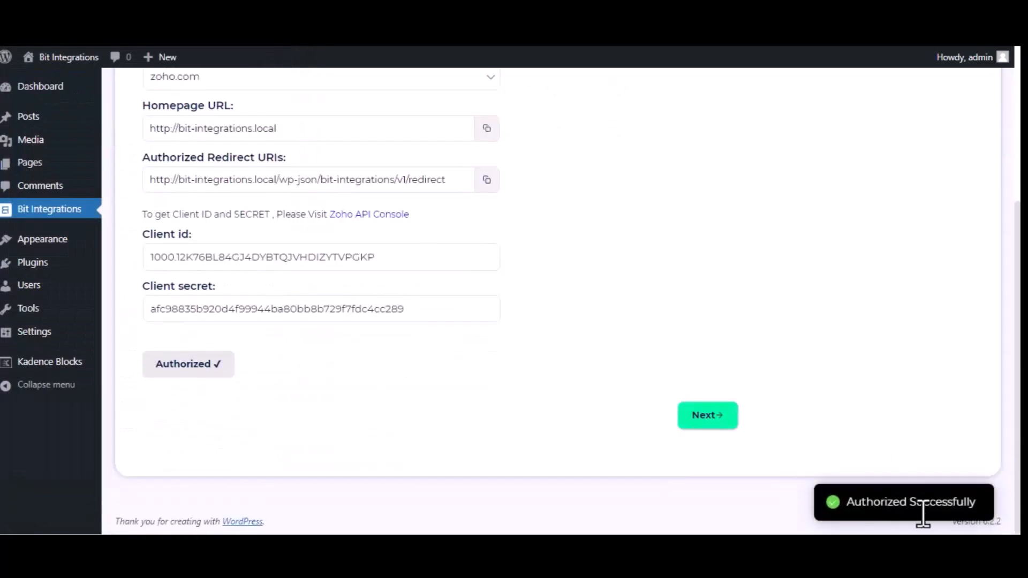
left_click(695, 421)
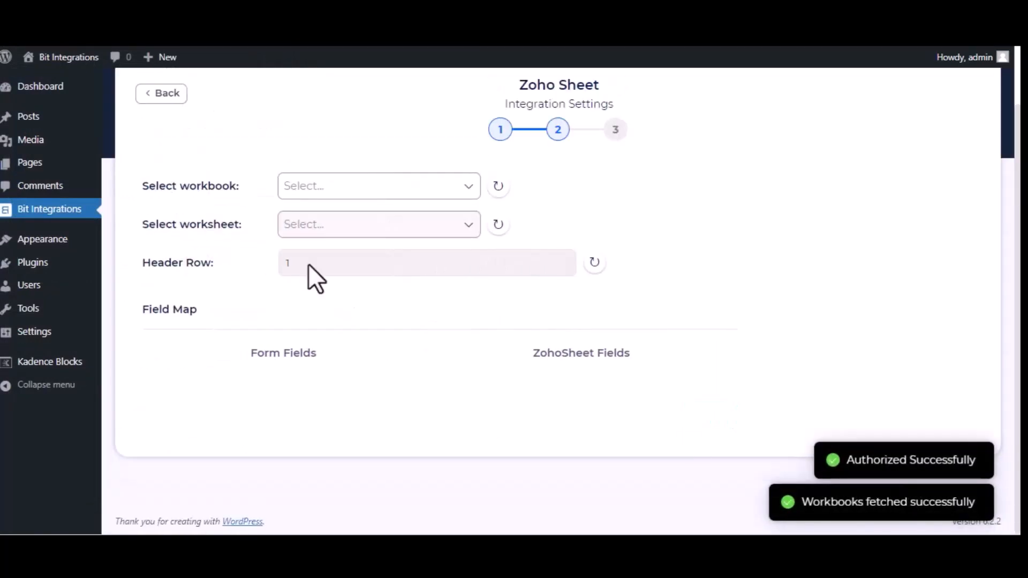
Select the Bit Integrations workbook and its Sheet1 worksheet for the Zoho Sheet integration.
left_click(369, 187)
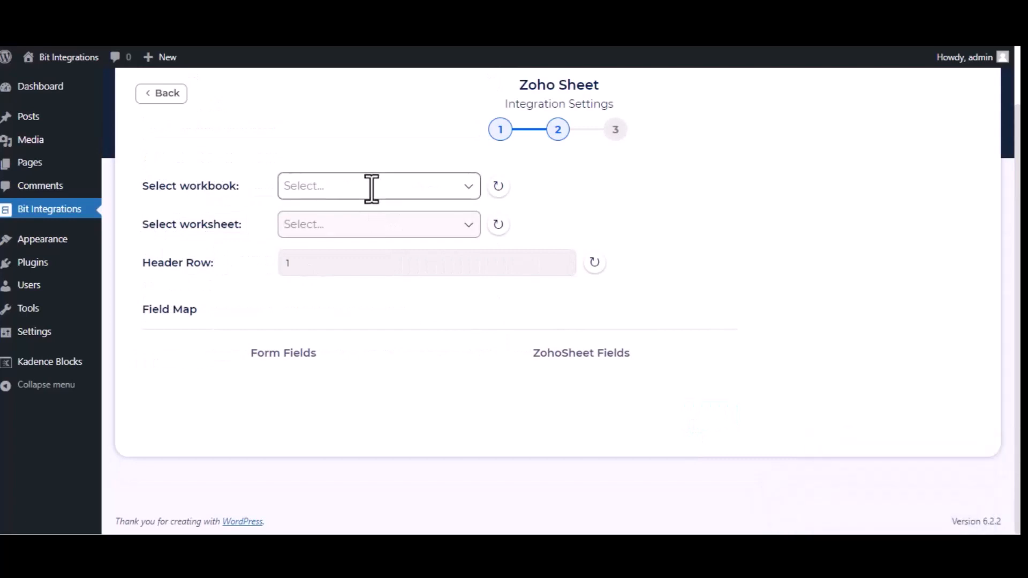
left_click(373, 215)
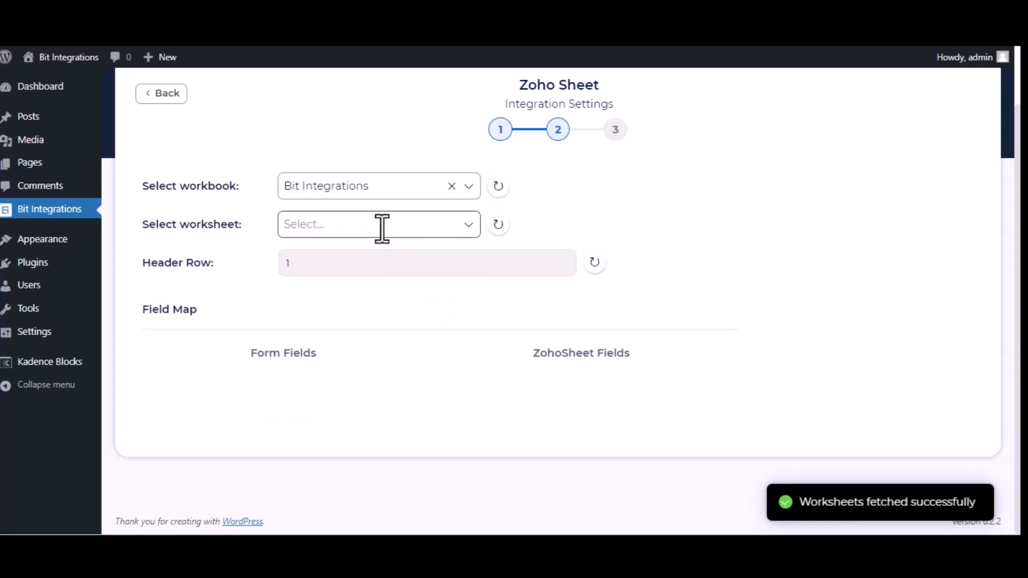
left_click(382, 228)
left_click(365, 251)
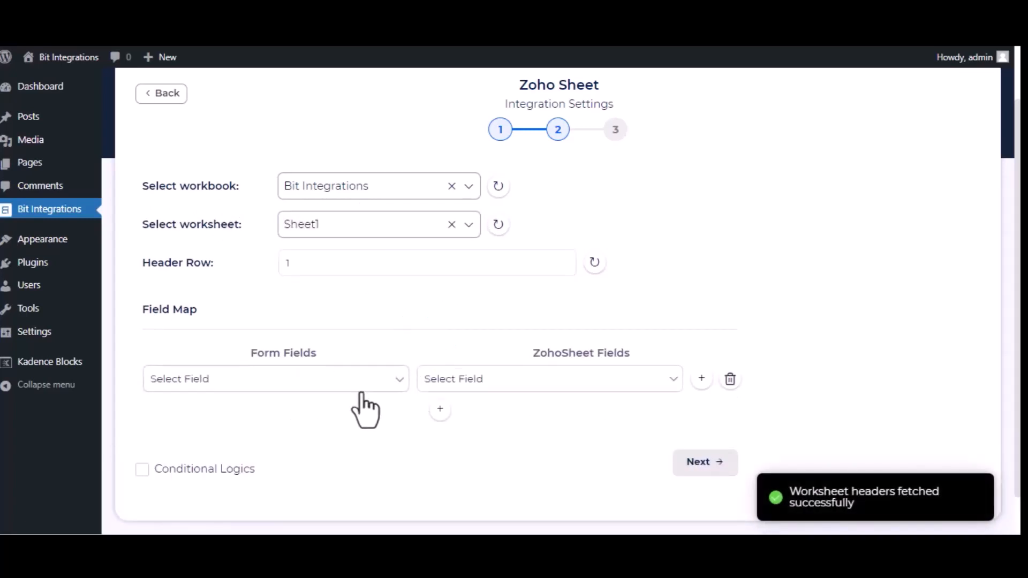
Map the form's Name and Email fields to the Name and Email sheet columns.
left_click(306, 380)
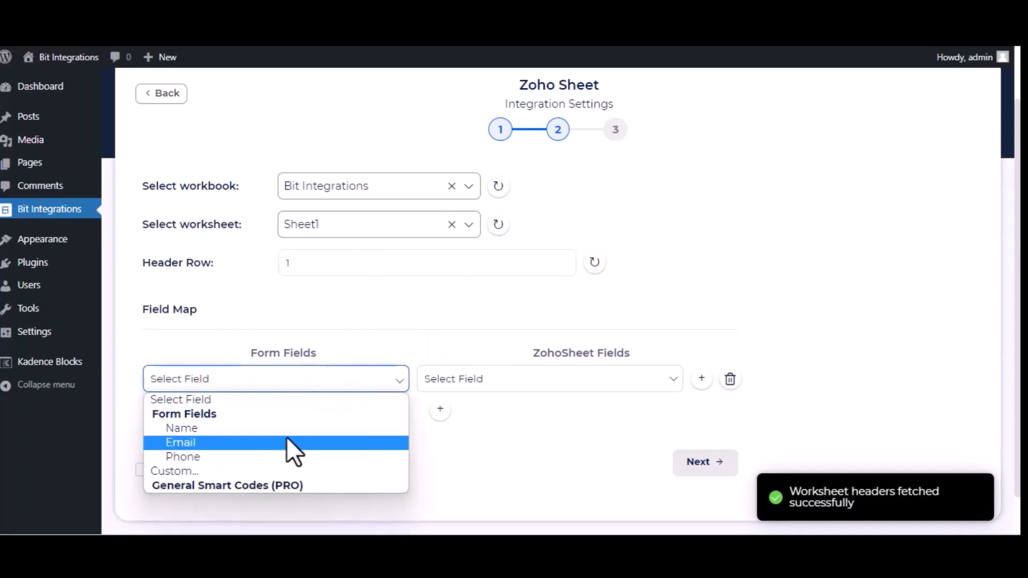
left_click(290, 428)
left_click(500, 384)
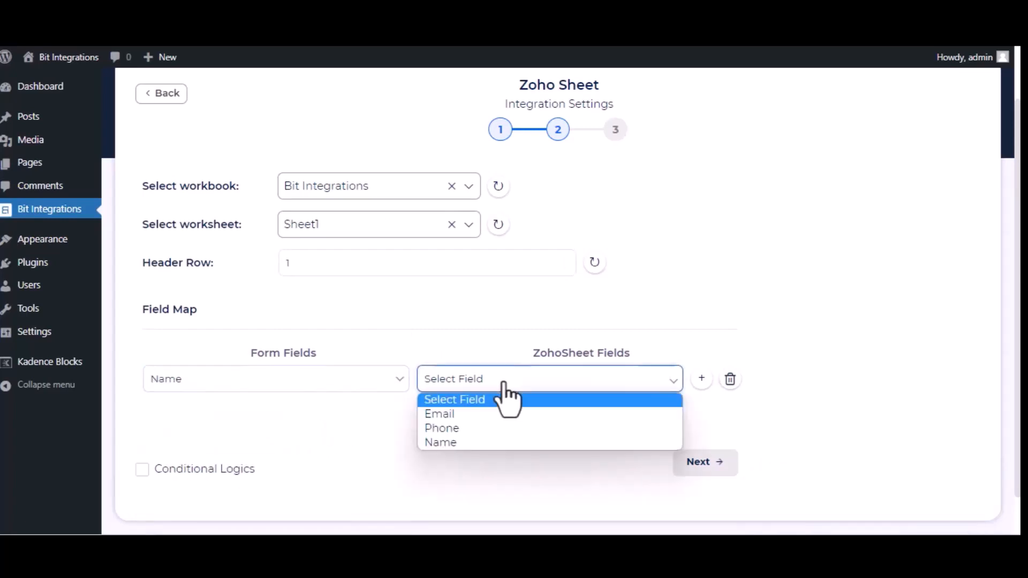
left_click(503, 438)
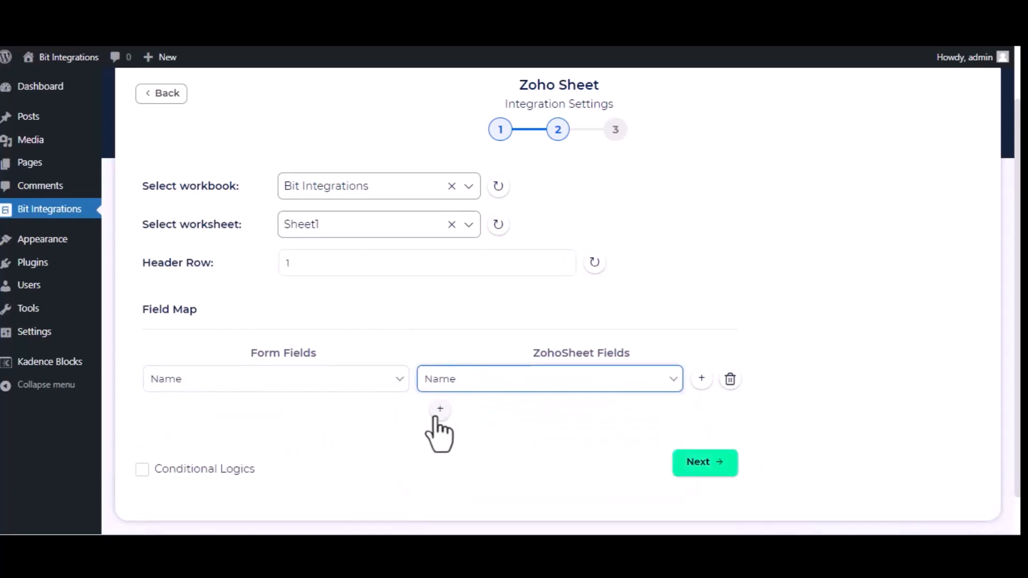
left_click(437, 414)
left_click(332, 418)
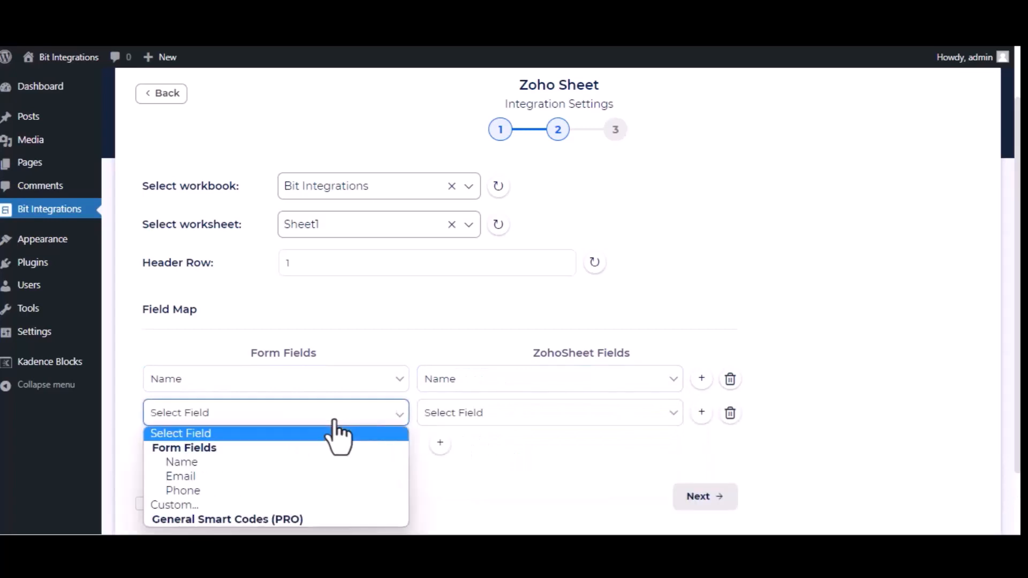
left_click(320, 478)
left_click(627, 414)
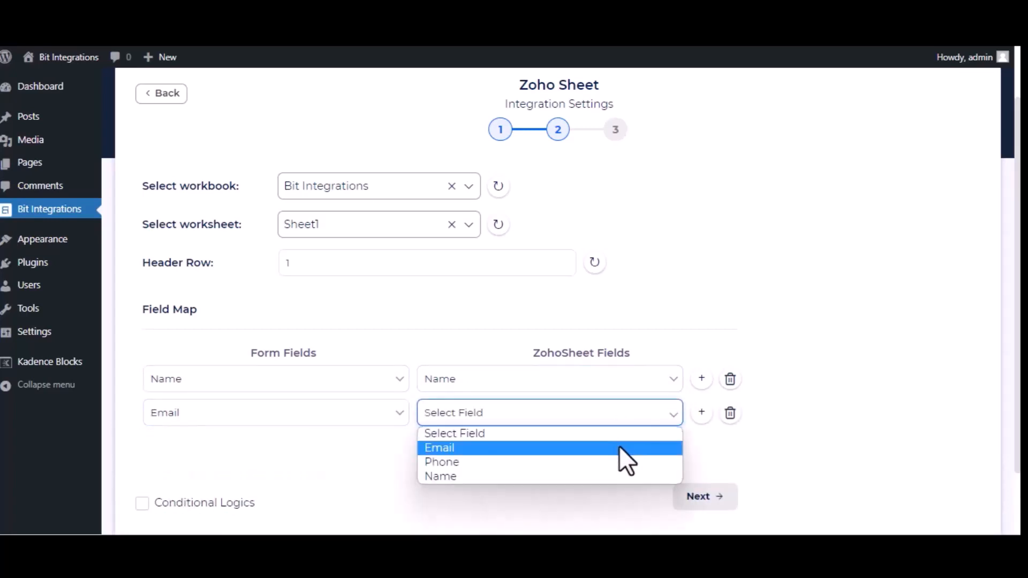
left_click(624, 450)
Add a third field-map row linking the form's Phone field to the Phone column.
left_click(439, 444)
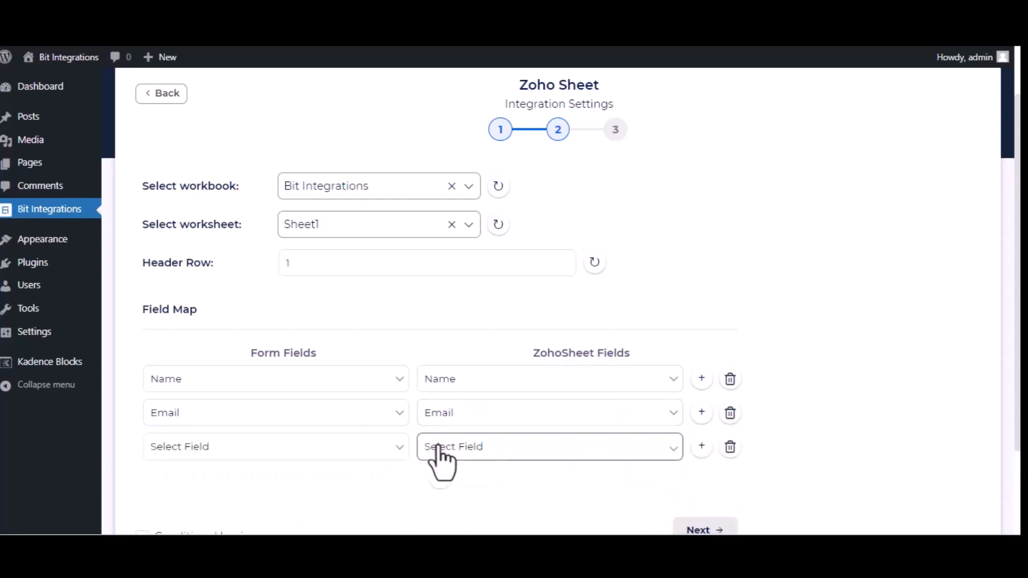
left_click(320, 455)
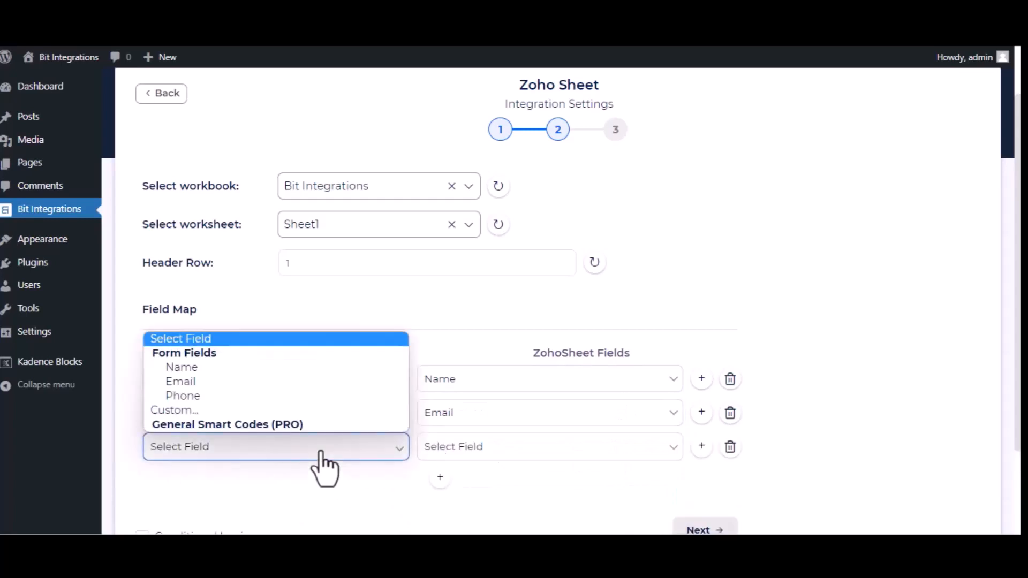
left_click(271, 397)
left_click(555, 455)
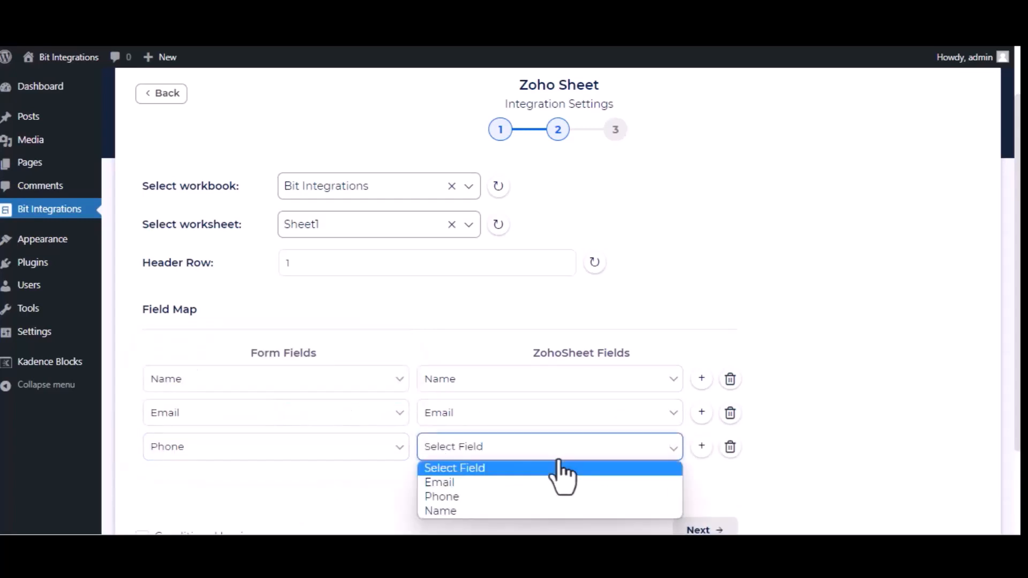
left_click(510, 497)
Proceed to the final step and finish and save the integration.
scroll(510, 499, "down", 2)
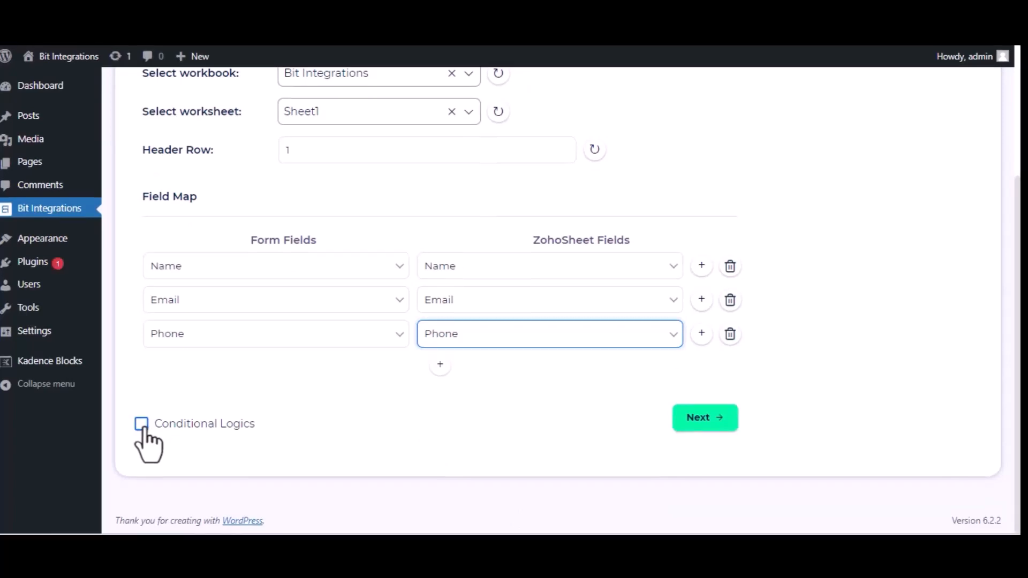
left_click(687, 421)
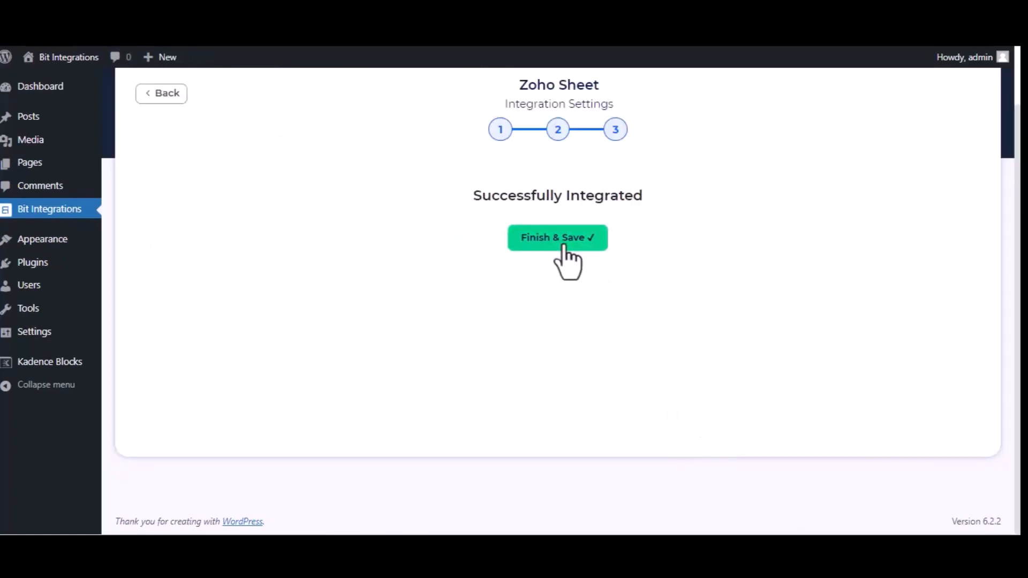
left_click(560, 247)
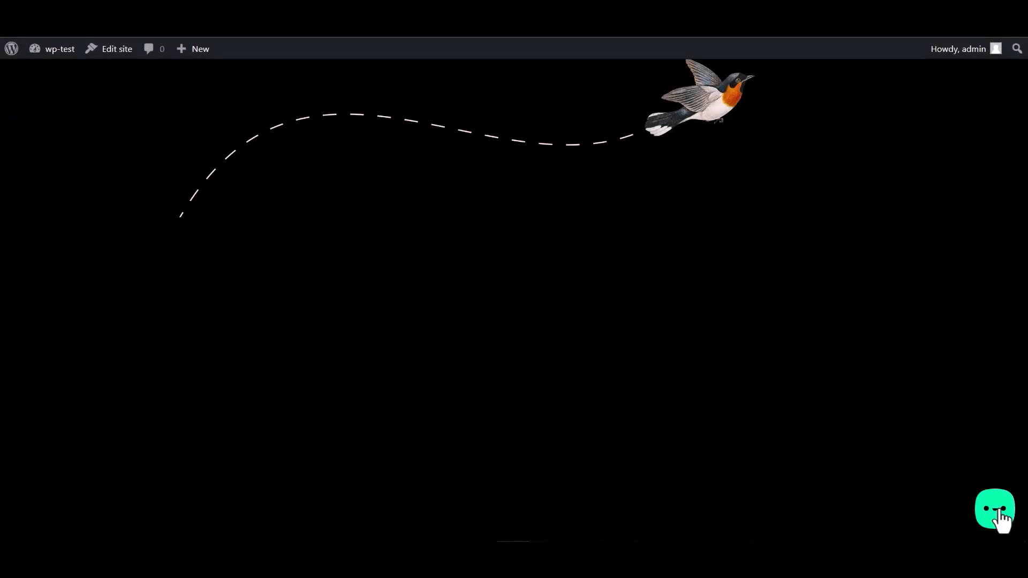
Open the Bit Integrations form from the site's chat widget and enter the name 'Bit Integrations'.
left_click(1000, 519)
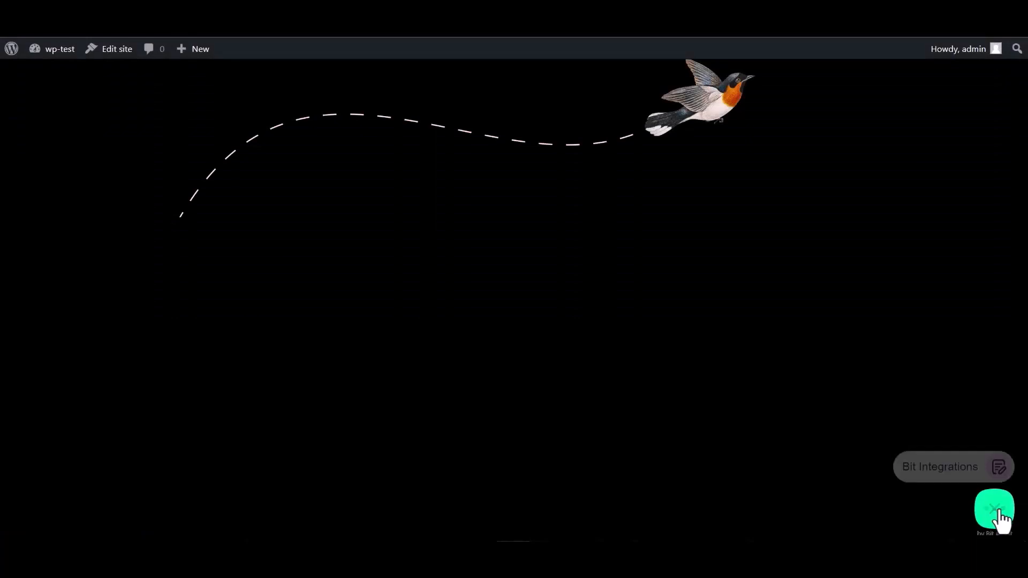
left_click(936, 466)
left_click(854, 348)
type("Bit I")
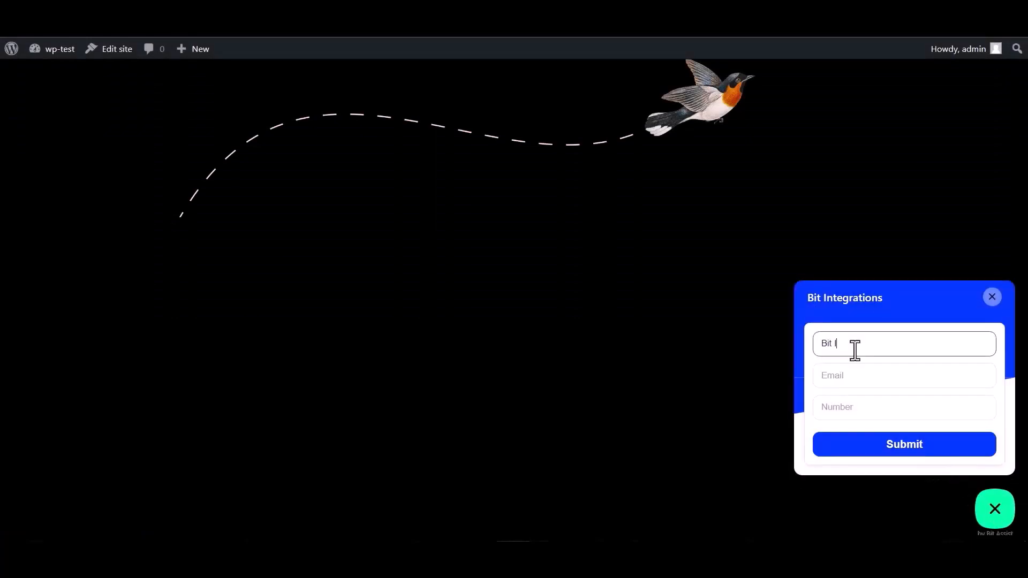
type("ntegrations")
Fill in a support e-mail address and a test phone number, then submit the entry.
left_click(859, 375)
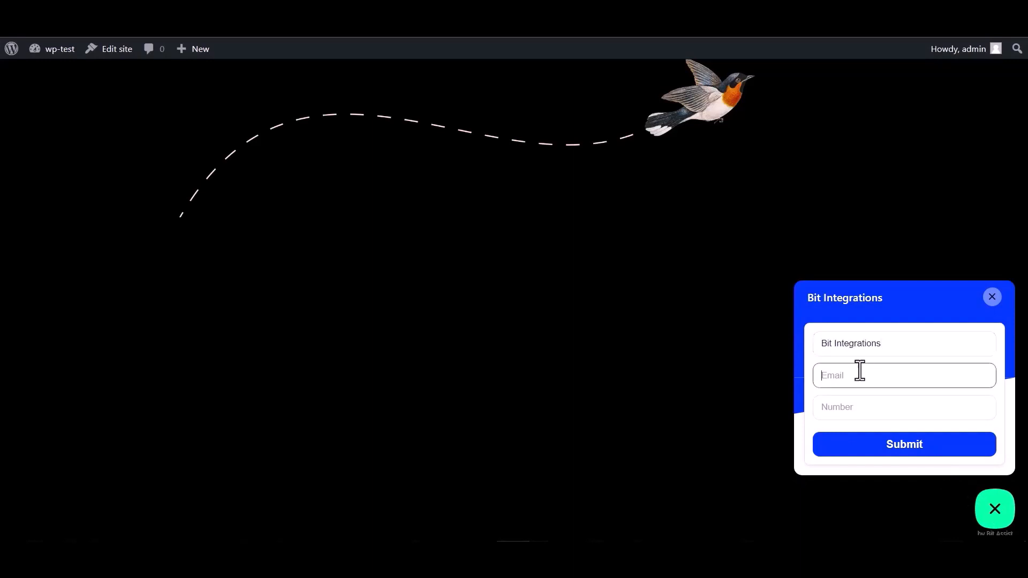
left_click(849, 406)
type("444555666")
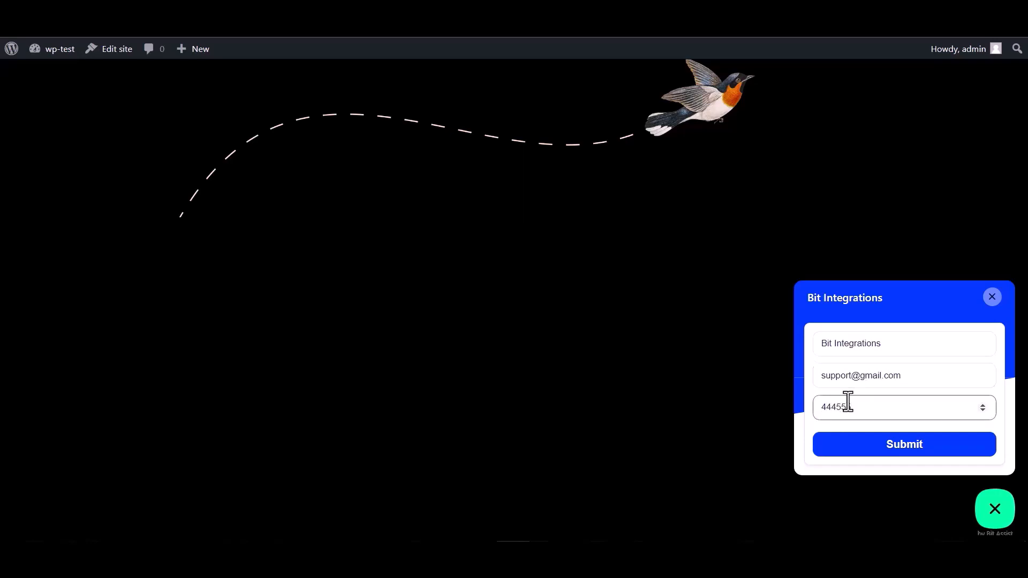
left_click(905, 453)
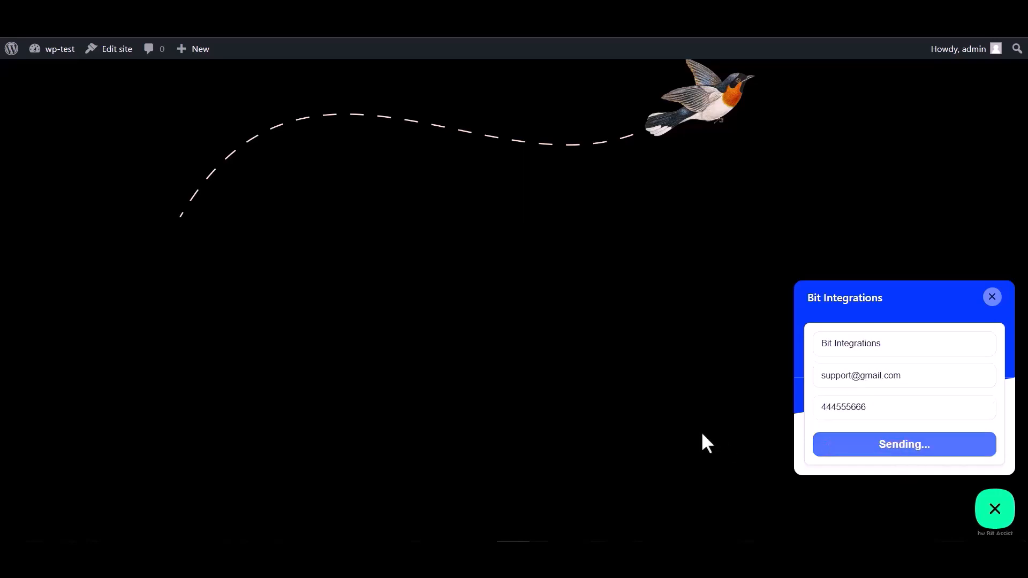